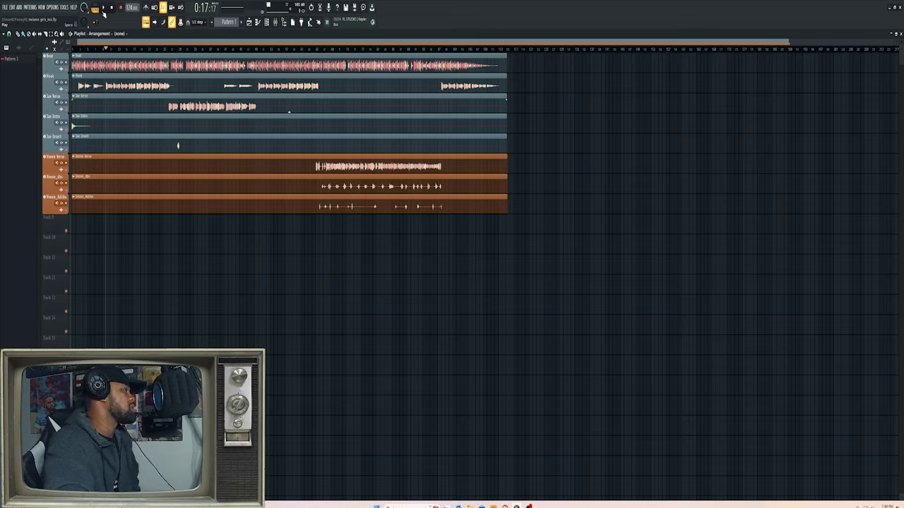
- Play the mix from 0:17, stop playback, and mute the Beat track in the playlist
{"action": "left_click", "coordinate": [103, 9]}
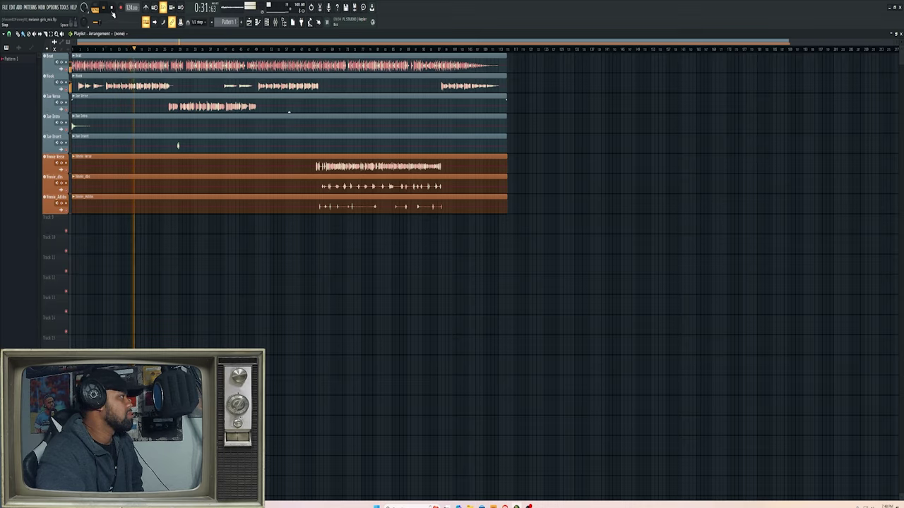
{"action": "left_click", "coordinate": [111, 9]}
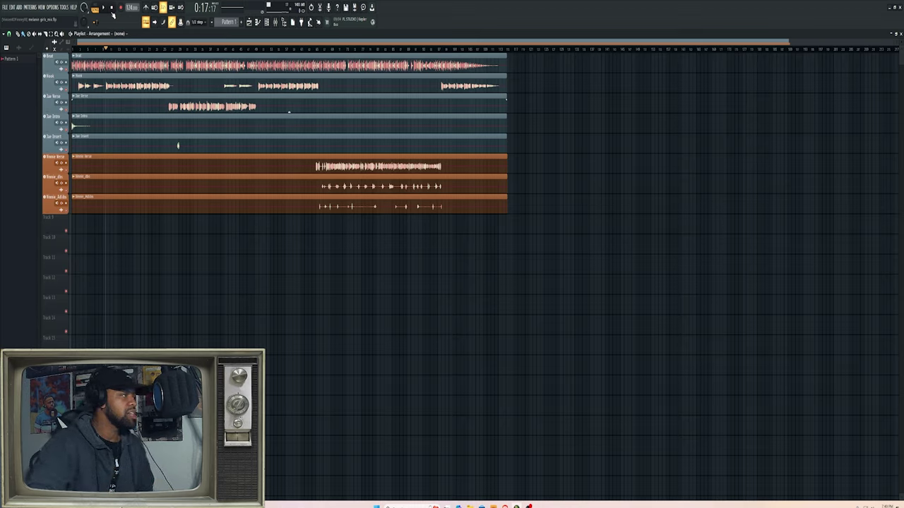
{"action": "left_click", "coordinate": [69, 74]}
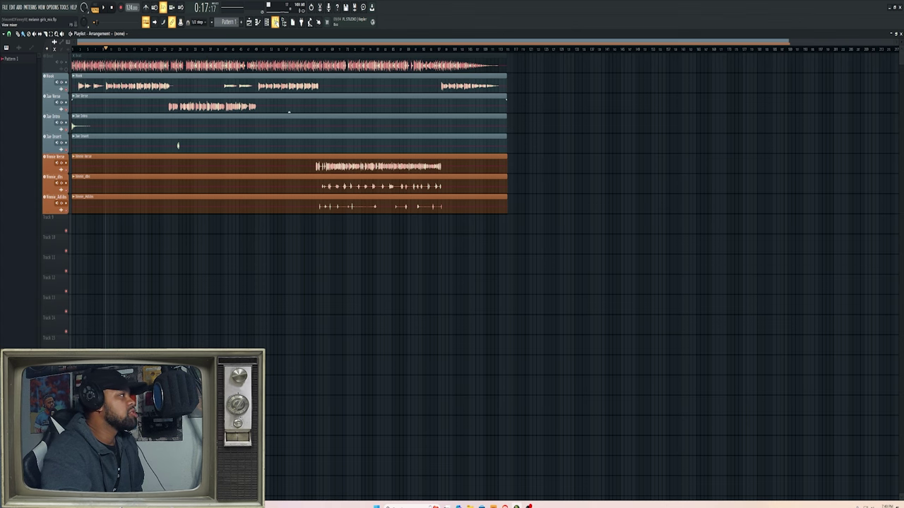
- Review the TDR Nova GE equalizer on the first artist's bus in the mixer, selecting band V to inspect its settings
{"action": "left_click", "coordinate": [337, 7]}
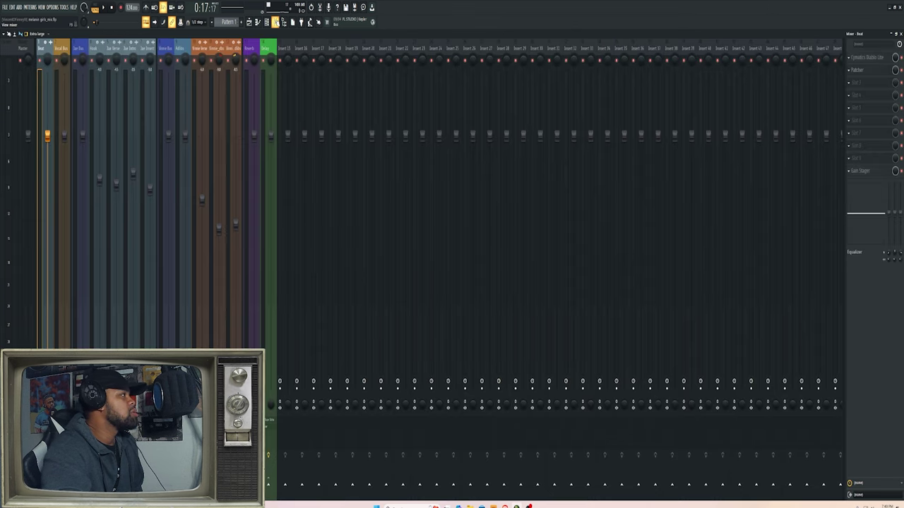
{"action": "left_click", "coordinate": [80, 47]}
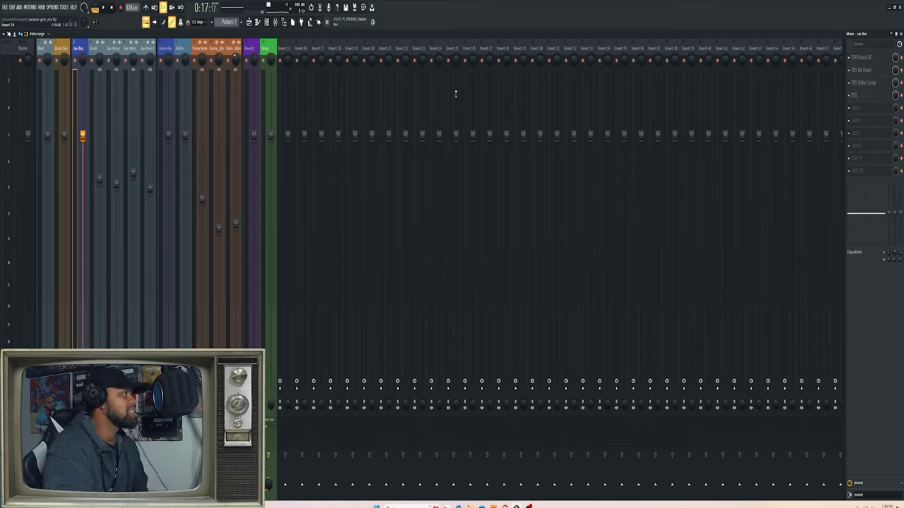
{"action": "left_click", "coordinate": [863, 60]}
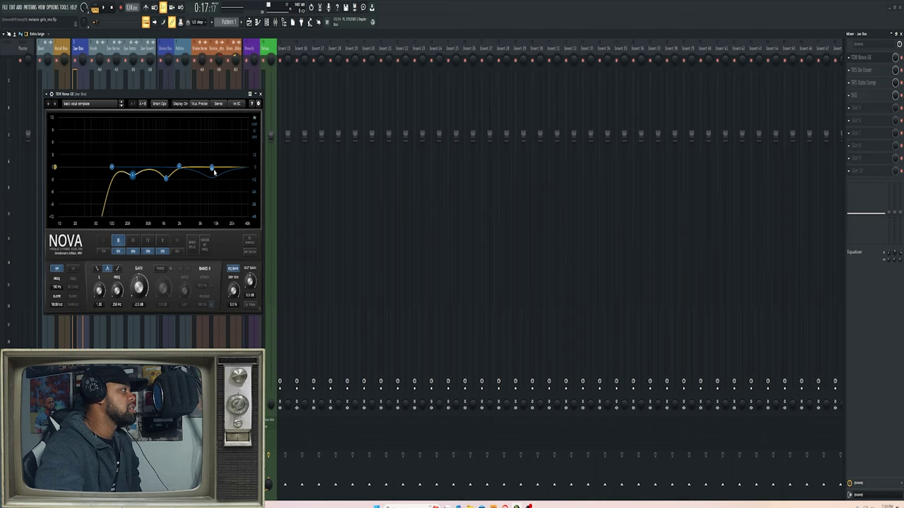
{"action": "left_click", "coordinate": [213, 168]}
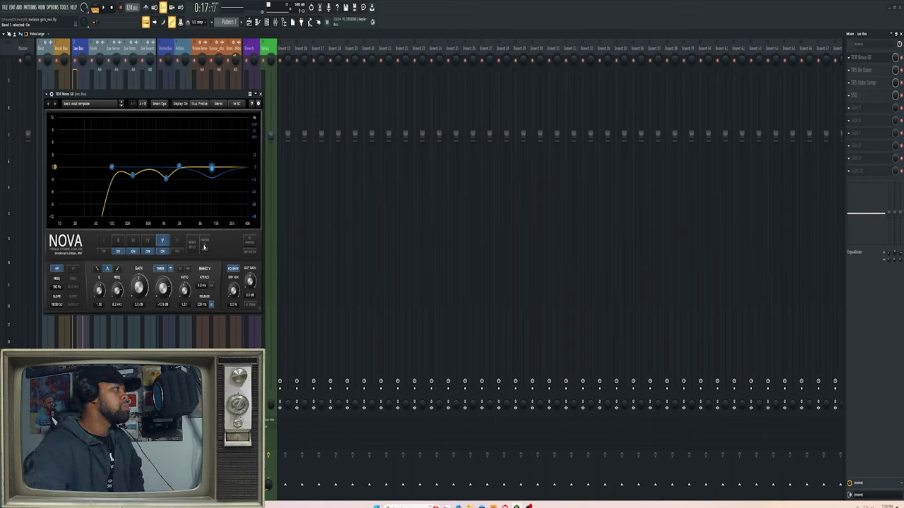
{"action": "left_click", "coordinate": [260, 94]}
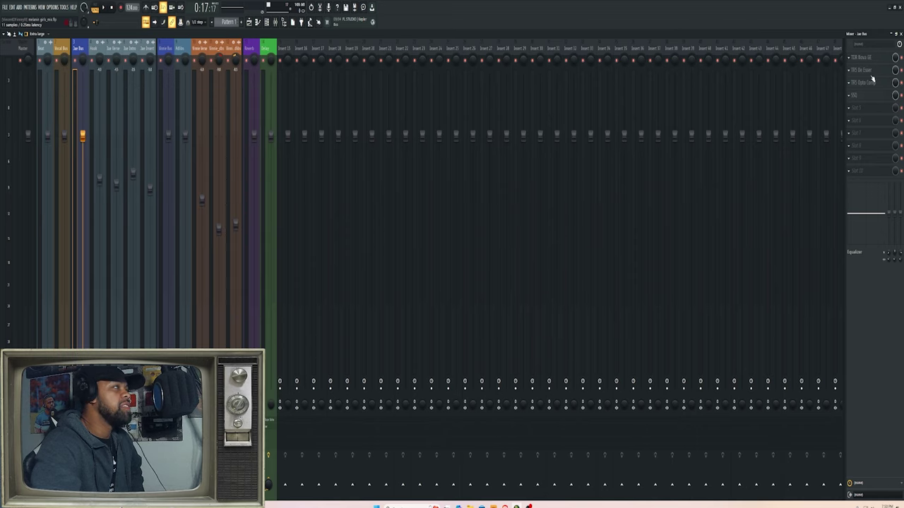
- Review the TR5 De-Esser and TR5 Opto Comp settings on the first artist's bus
{"action": "left_click", "coordinate": [865, 71]}
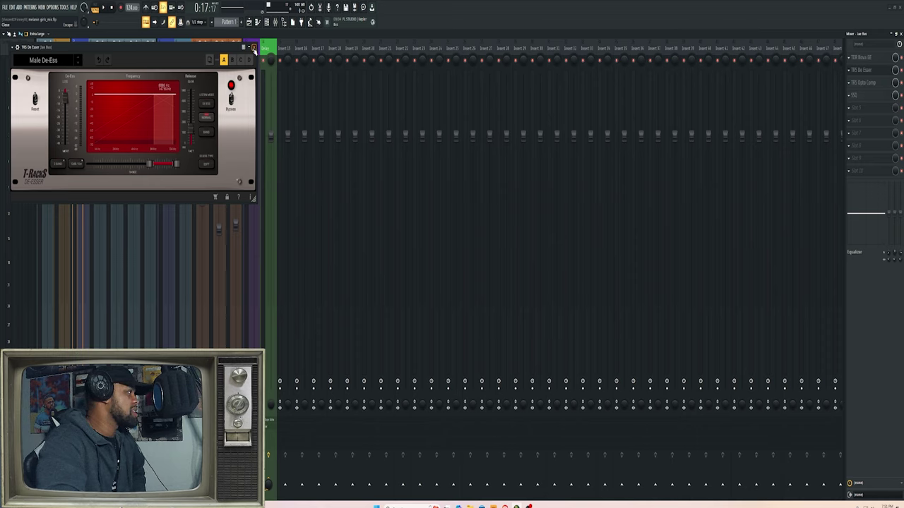
{"action": "left_click", "coordinate": [254, 48]}
{"action": "left_click", "coordinate": [874, 85]}
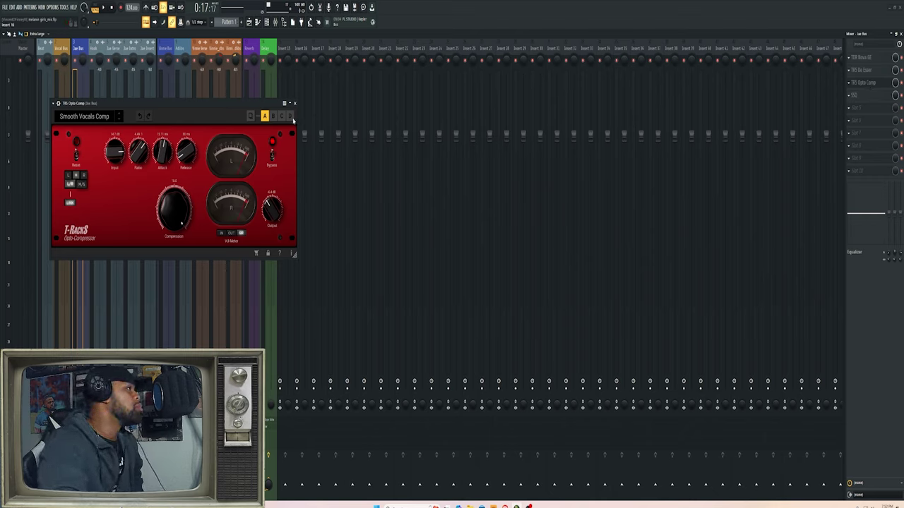
{"action": "left_click", "coordinate": [295, 104]}
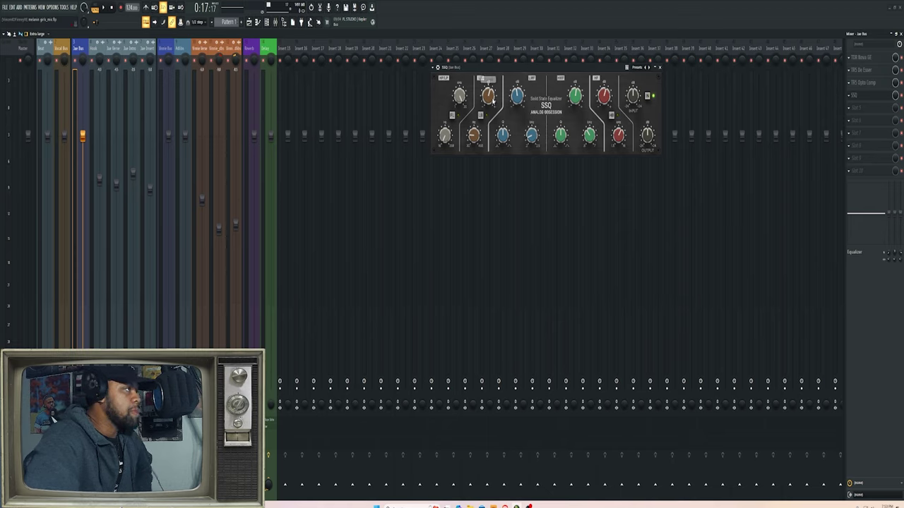
- Examine the SSQ equalizer's low, low-mid, high-mid and high-frequency band settings on the first artist's bus
{"action": "mouse_move", "coordinate": [493, 100]}
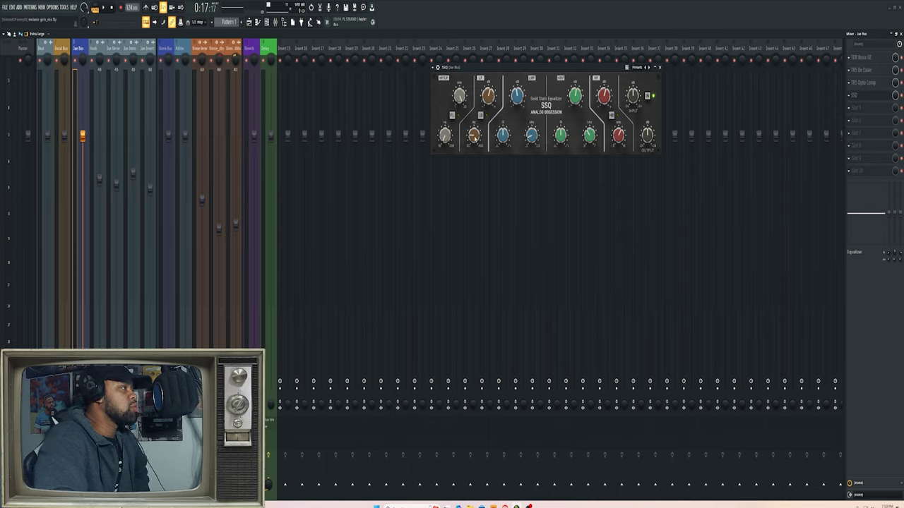
{"action": "mouse_move", "coordinate": [475, 140]}
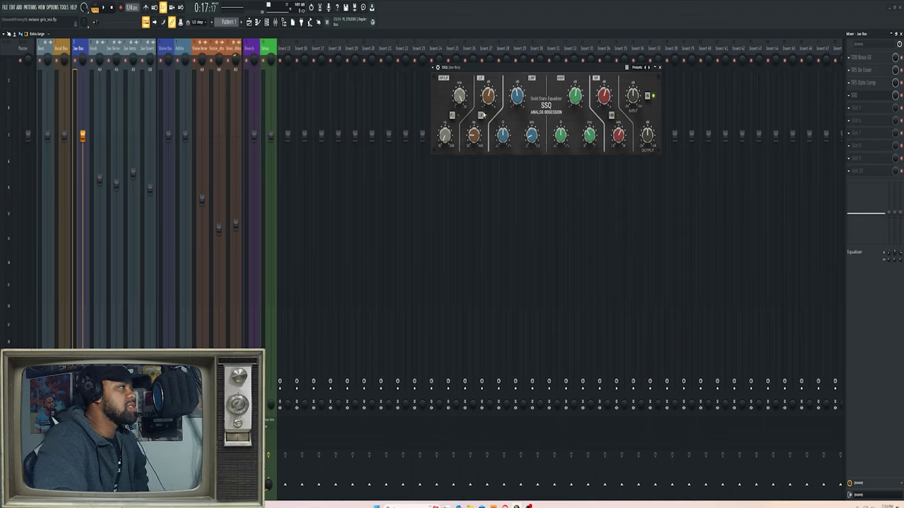
{"action": "mouse_move", "coordinate": [533, 145]}
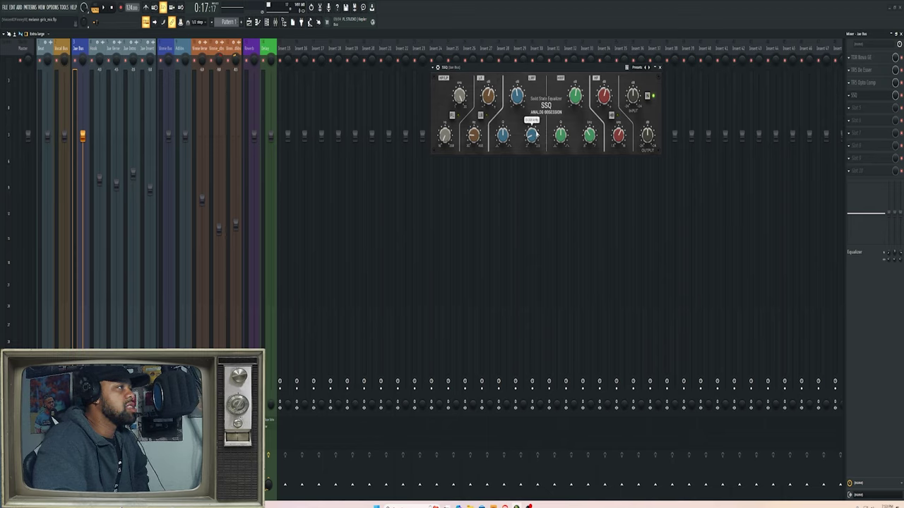
{"action": "mouse_move", "coordinate": [567, 142]}
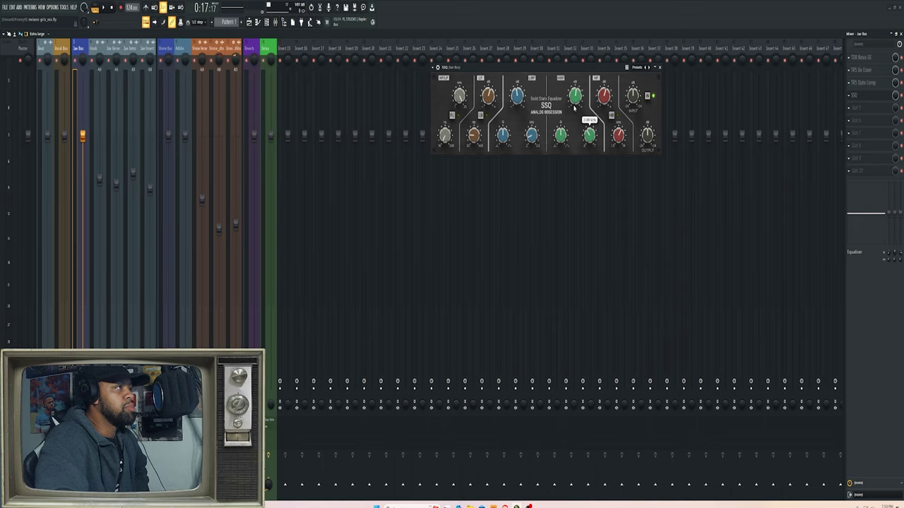
{"action": "mouse_move", "coordinate": [575, 103]}
{"action": "mouse_move", "coordinate": [606, 103]}
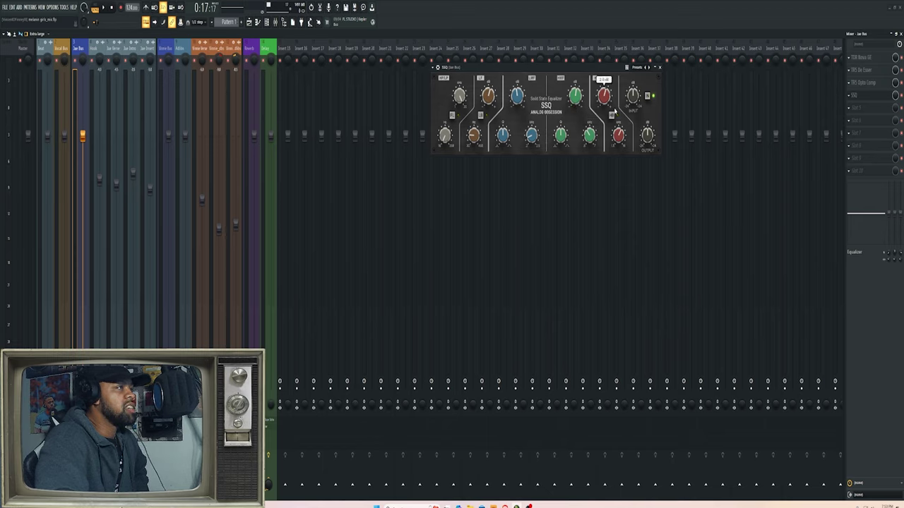
{"action": "mouse_move", "coordinate": [619, 128]}
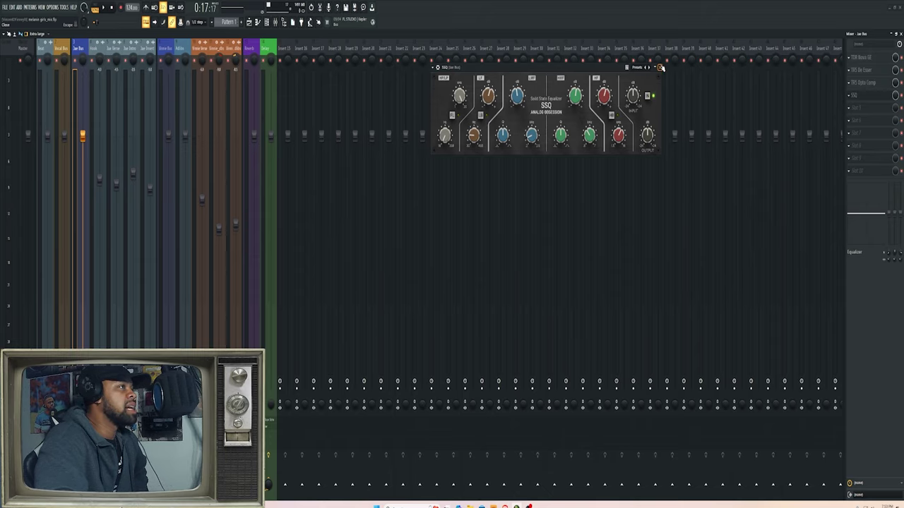
- Return to the playlist and select the time range at the start of the first verse across all tracks
{"action": "left_click", "coordinate": [891, 33]}
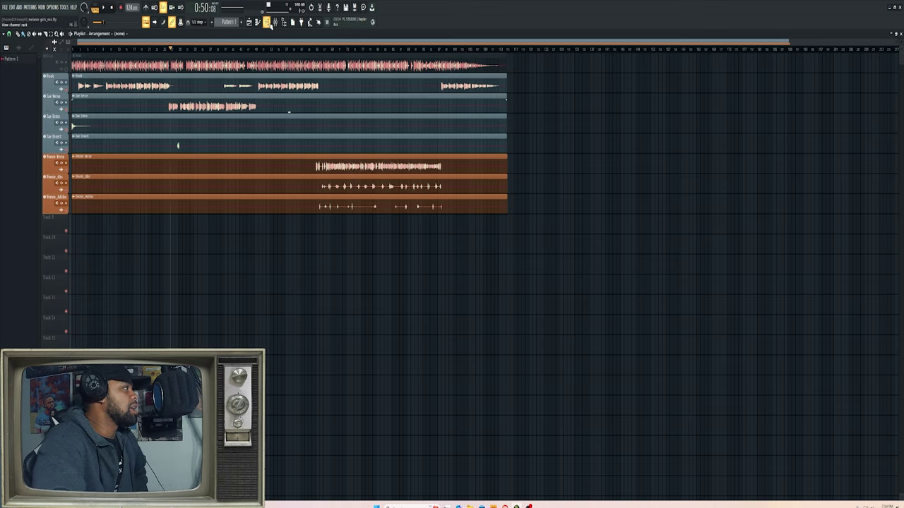
{"action": "left_click", "coordinate": [268, 22]}
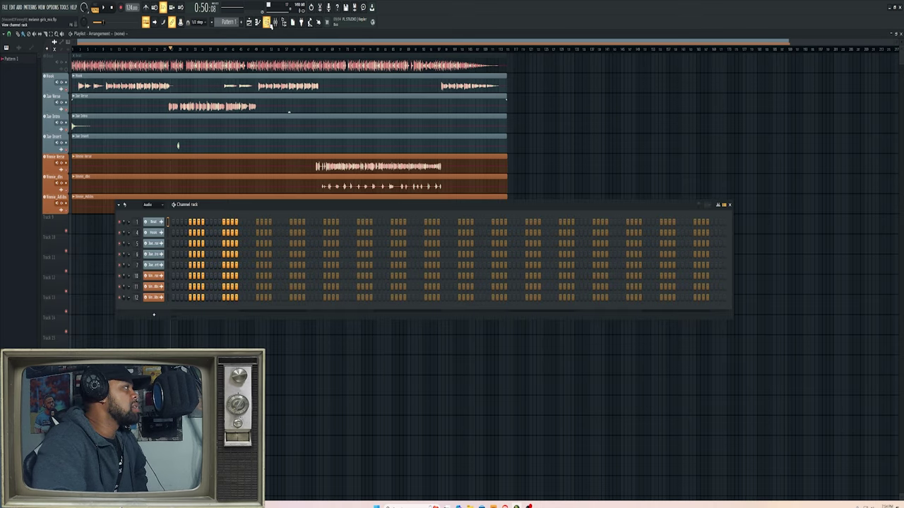
{"action": "key", "text": "F6"}
{"action": "left_click", "coordinate": [168, 51]}
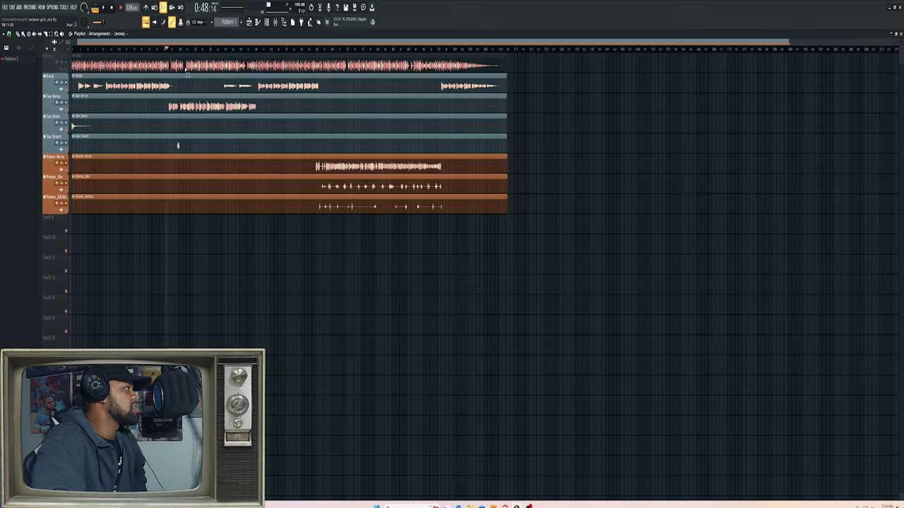
{"action": "key", "text": "ctrl+a"}
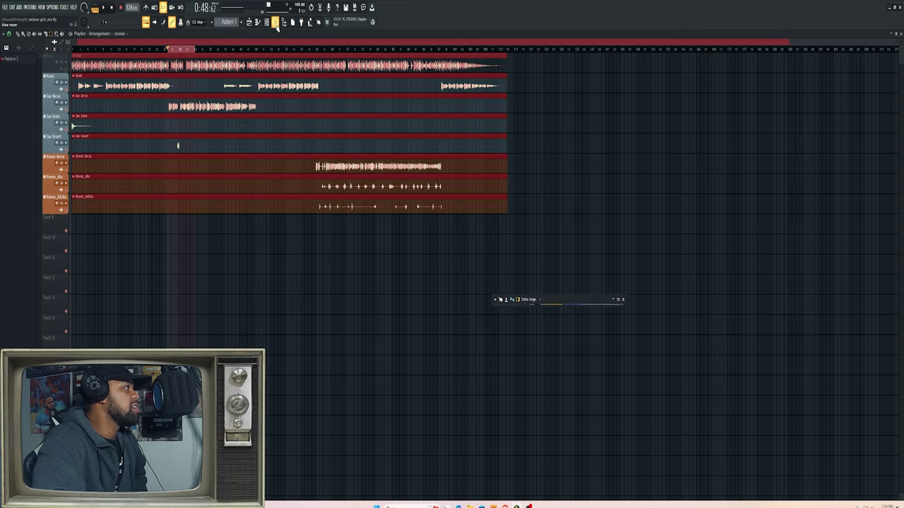
- Listen to the selected verse section without the beat while the mixer is shown, and stop playback
{"action": "key", "text": "F9"}
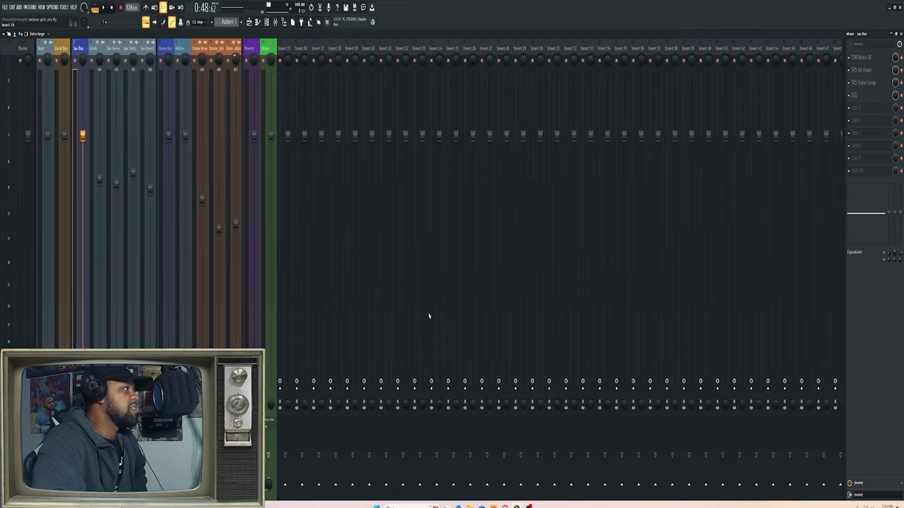
{"action": "left_click", "coordinate": [106, 13]}
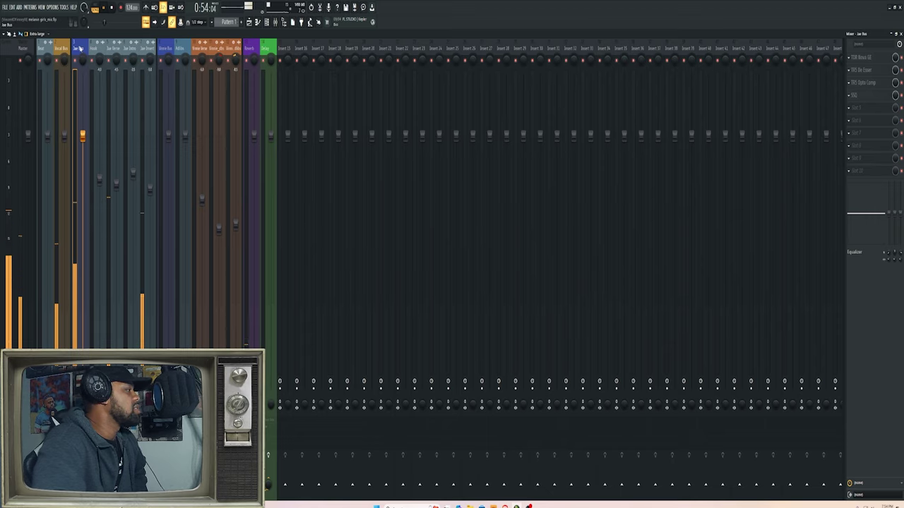
{"action": "left_click", "coordinate": [111, 8]}
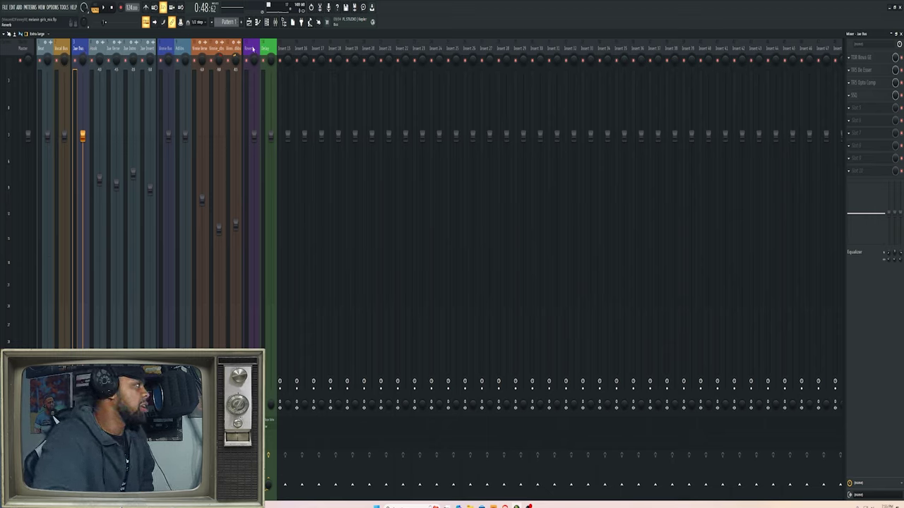
- Inspect the TR5 Sunset Sound Studio Reverb on the Reverb channel and browse its preset list, keeping Spring Low
{"action": "left_click", "coordinate": [250, 48]}
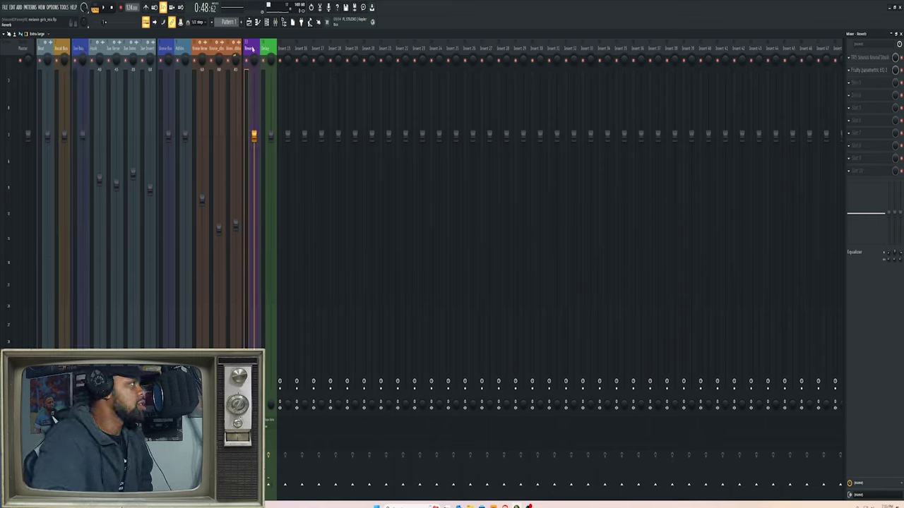
{"action": "left_click", "coordinate": [876, 61]}
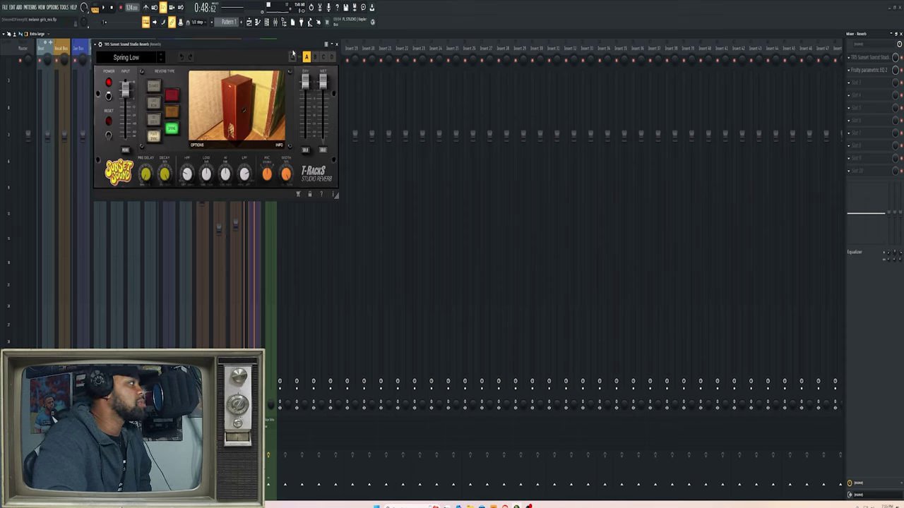
{"action": "left_click_drag", "start_coordinate": [291, 49], "coordinate": [673, 58]}
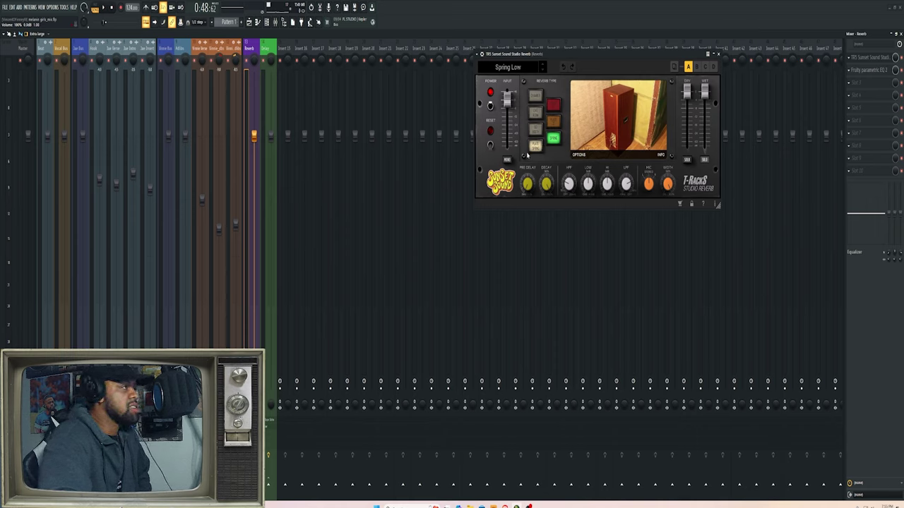
{"action": "left_click", "coordinate": [520, 73]}
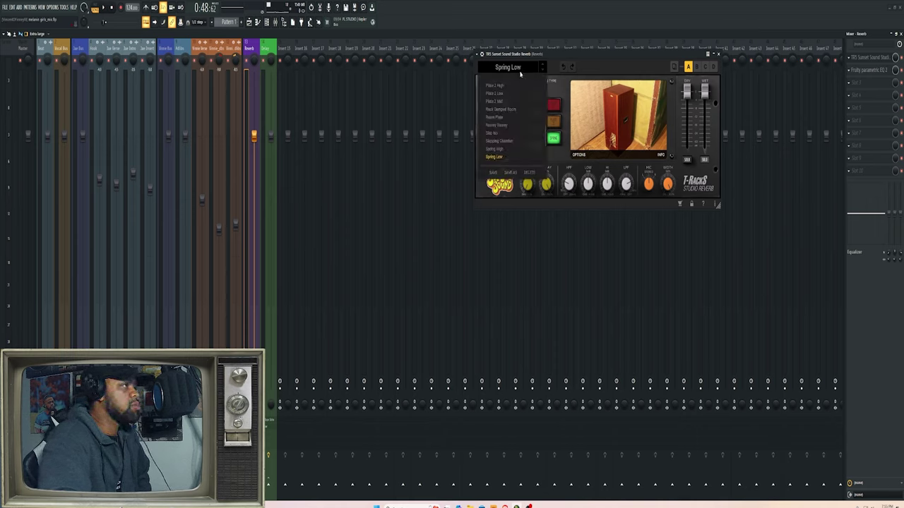
{"action": "scroll", "coordinate": [522, 135], "scroll_direction": "up", "scroll_amount": 4}
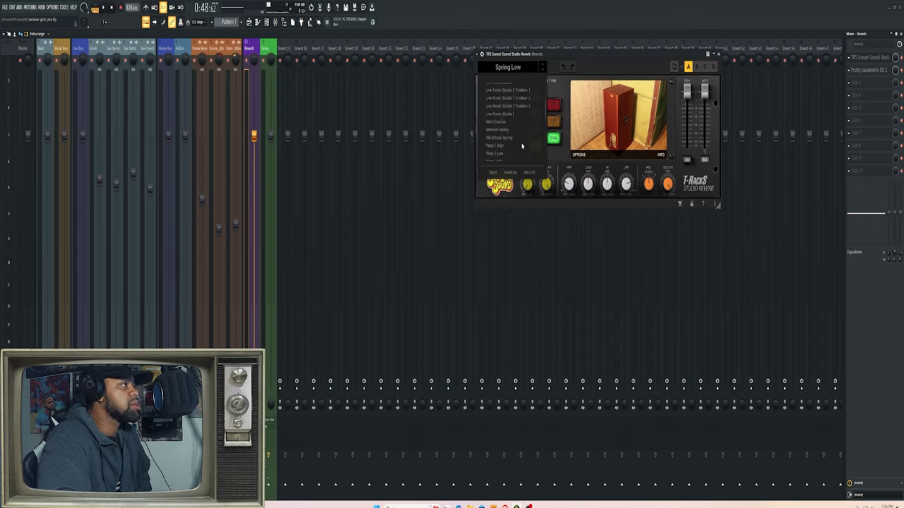
{"action": "left_click", "coordinate": [632, 69]}
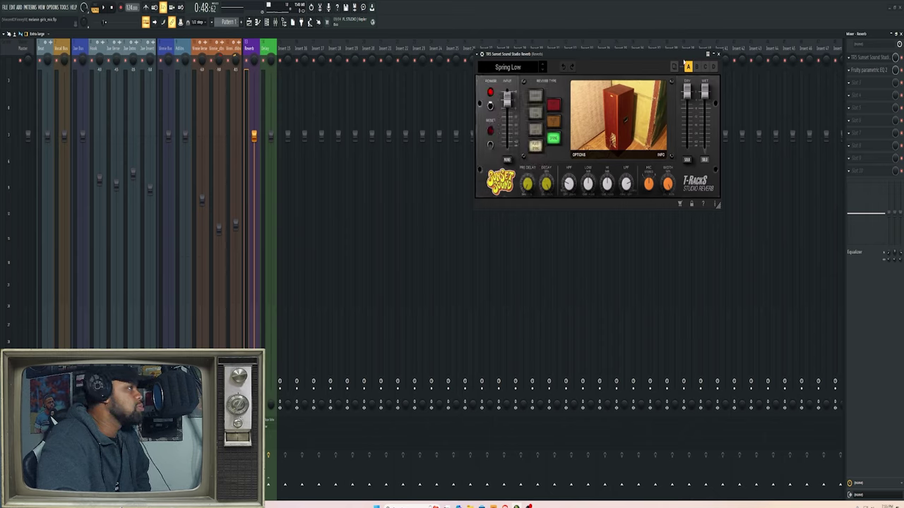
{"action": "left_click", "coordinate": [718, 55]}
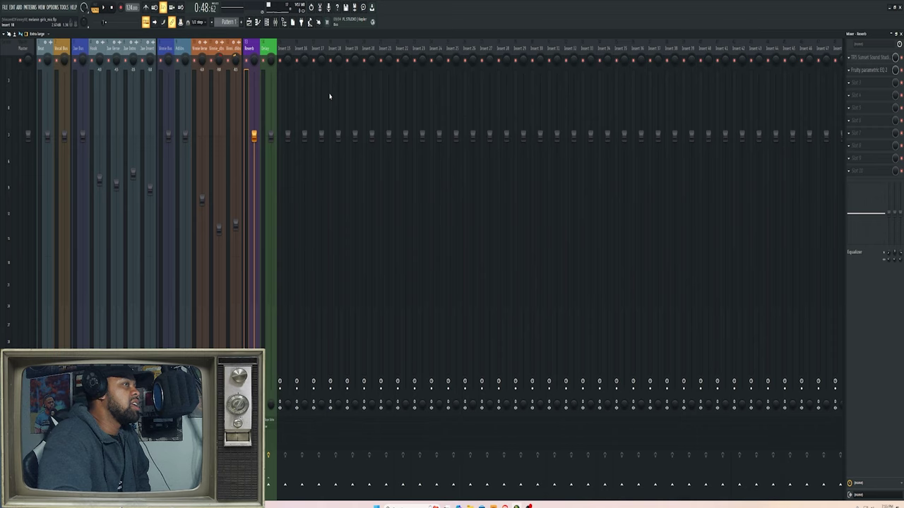
- Review the Fruity parametric EQ 2 curve alongside the studio reverb on the Reverb channel, closing both plugins
{"action": "left_click", "coordinate": [874, 58]}
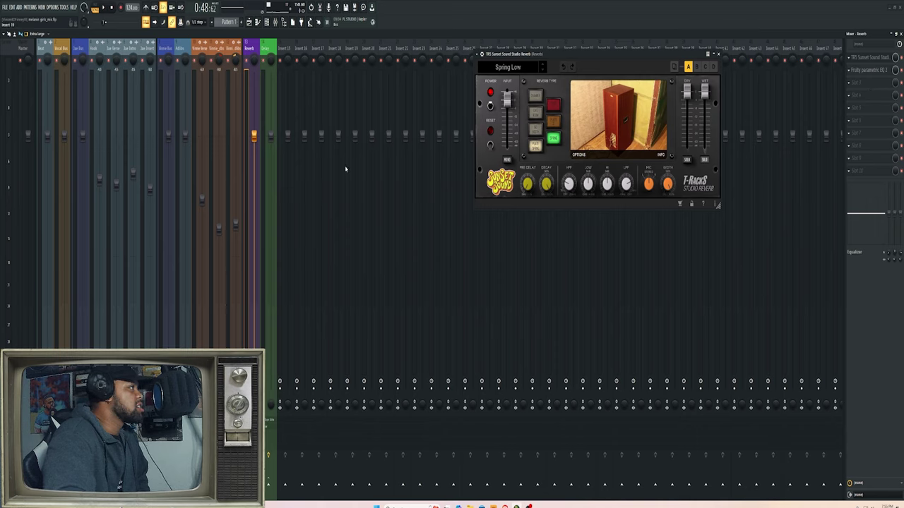
{"action": "left_click", "coordinate": [869, 69]}
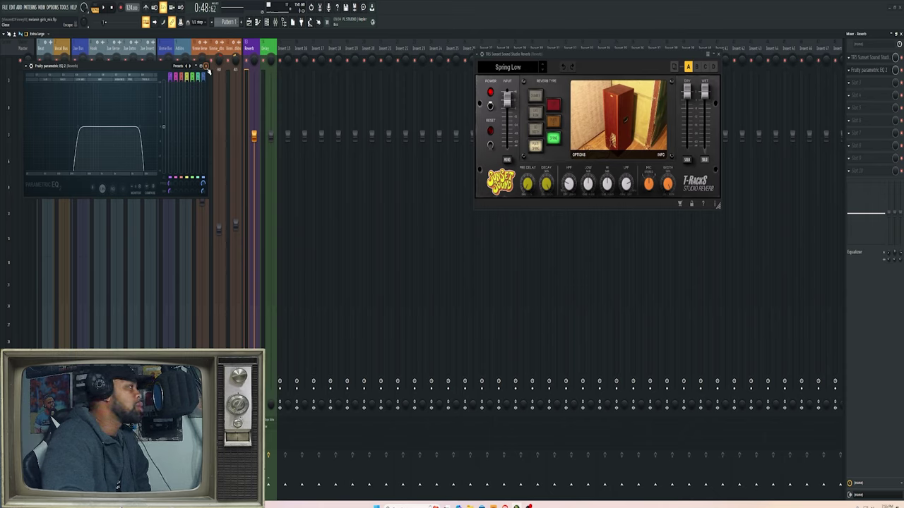
{"action": "left_click", "coordinate": [205, 66]}
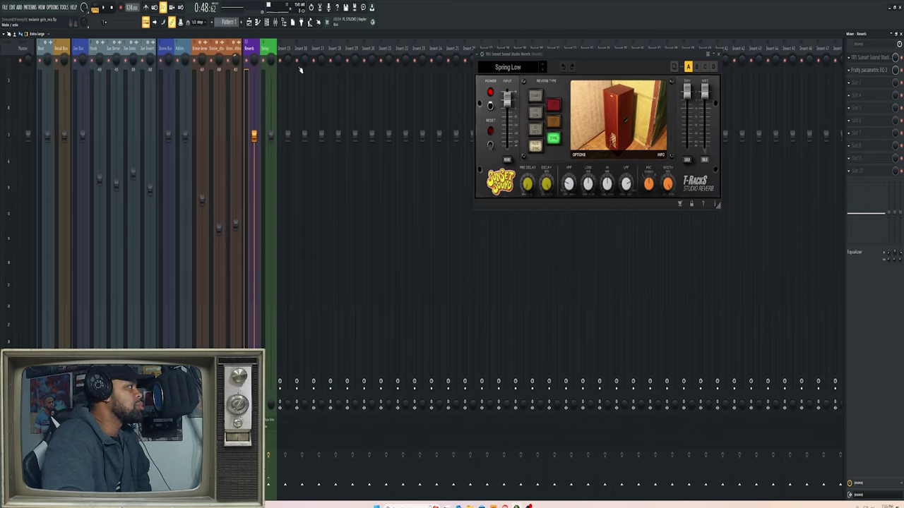
{"action": "left_click", "coordinate": [718, 54]}
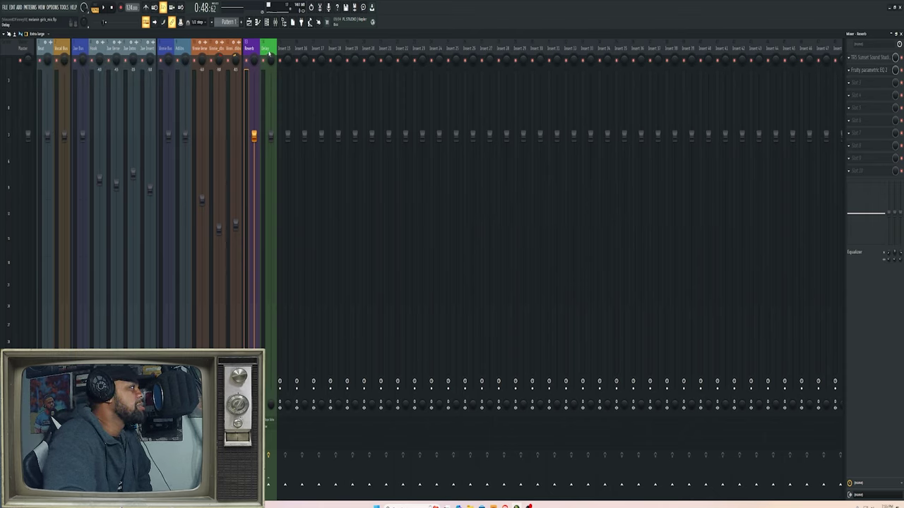
- Review the TR5 Tape Echo and Fruity Limiter on the Delay channel, closing both plugins
{"action": "left_click", "coordinate": [872, 58]}
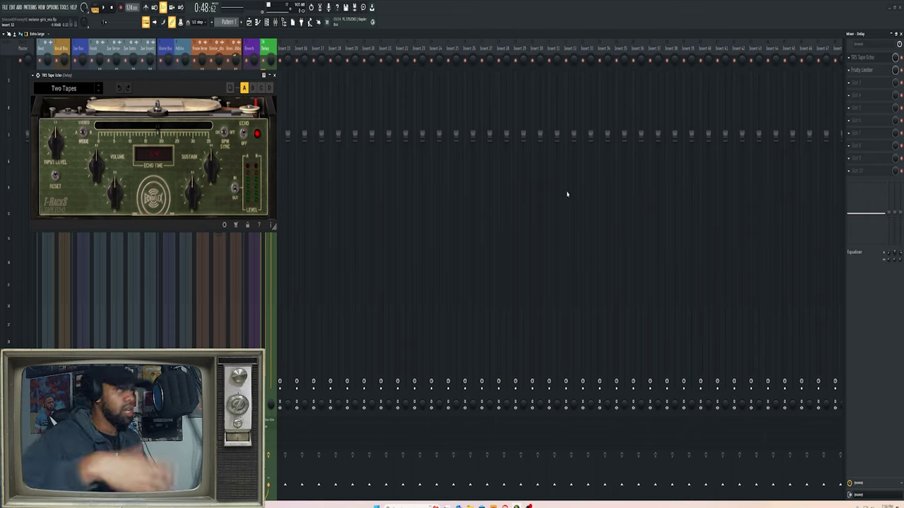
{"action": "left_click", "coordinate": [862, 70]}
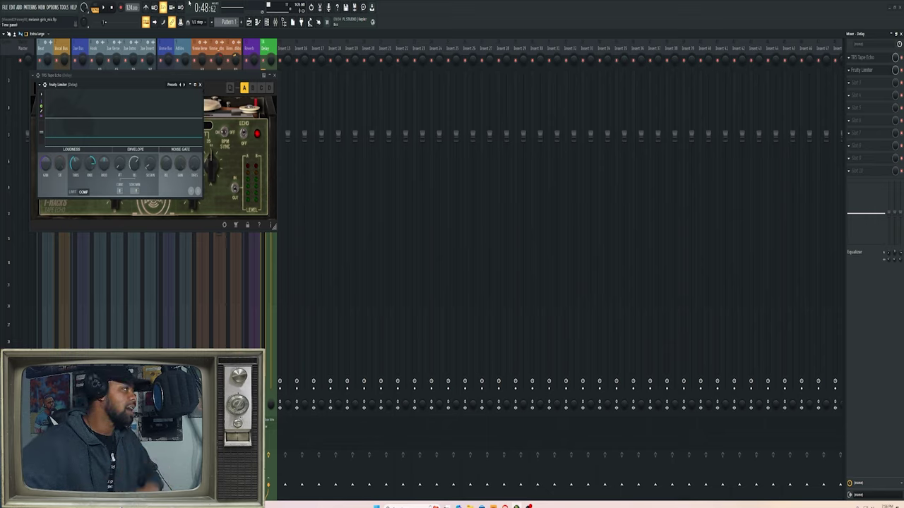
{"action": "left_click", "coordinate": [201, 85]}
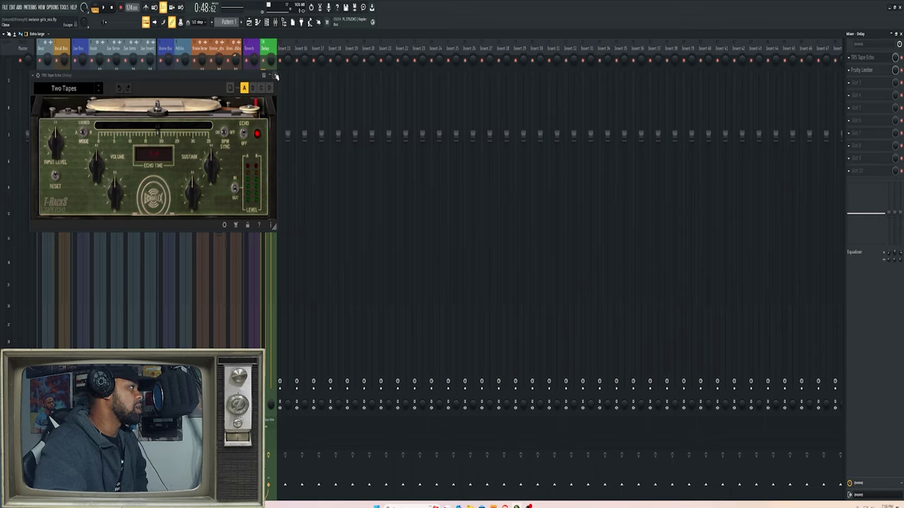
{"action": "left_click", "coordinate": [274, 74]}
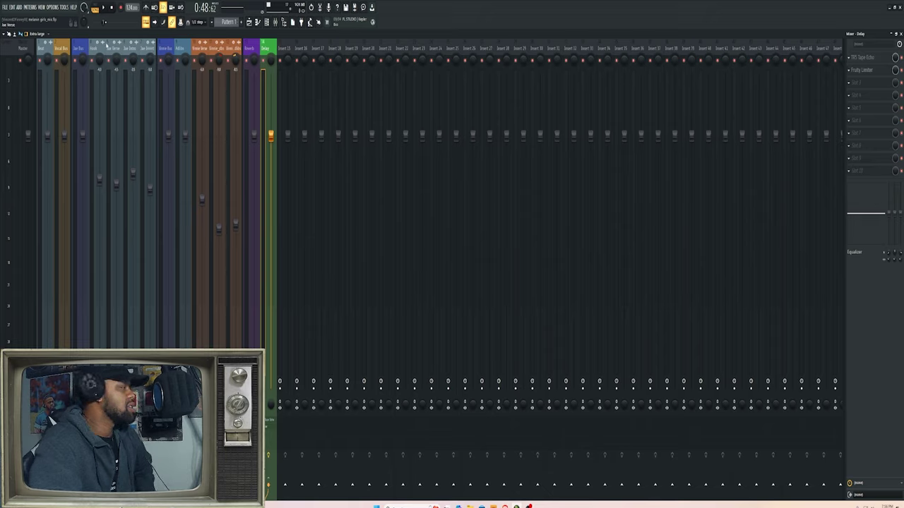
- Check the plugin slots of the Hook channel and the first artist's individual vocal channels one after another
{"action": "left_click", "coordinate": [99, 48]}
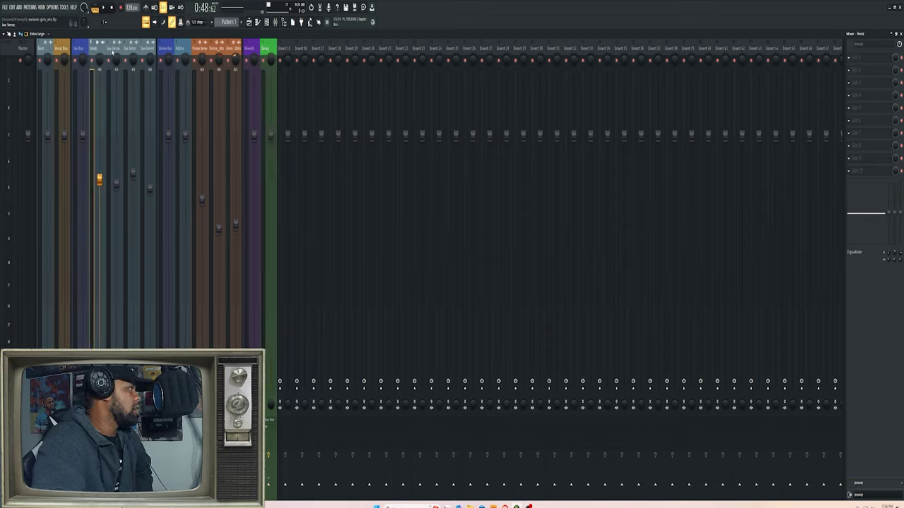
{"action": "left_click", "coordinate": [116, 48]}
{"action": "left_click", "coordinate": [133, 48]}
{"action": "left_click", "coordinate": [145, 48]}
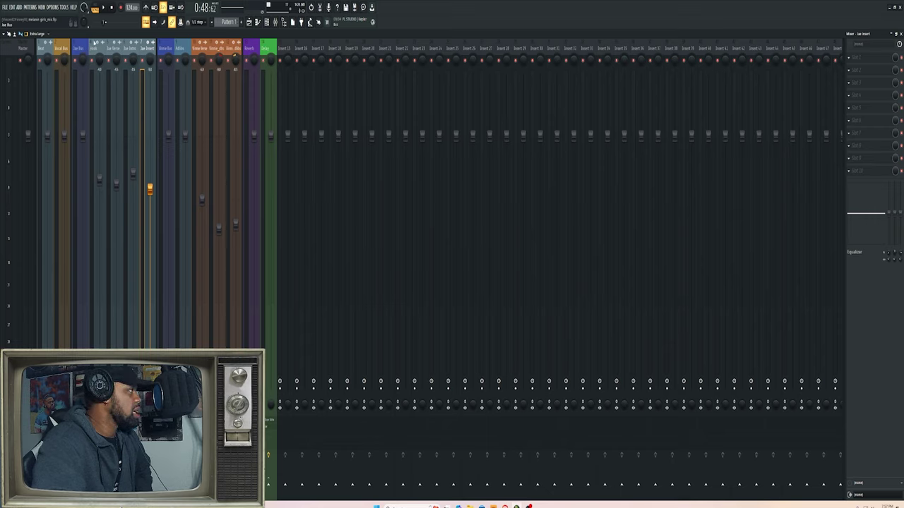
- Compare the plugin chains on the second artist's bus, the Adlibs channel, the second artist's verse channel and the Vocal Bus
{"action": "left_click", "coordinate": [166, 48]}
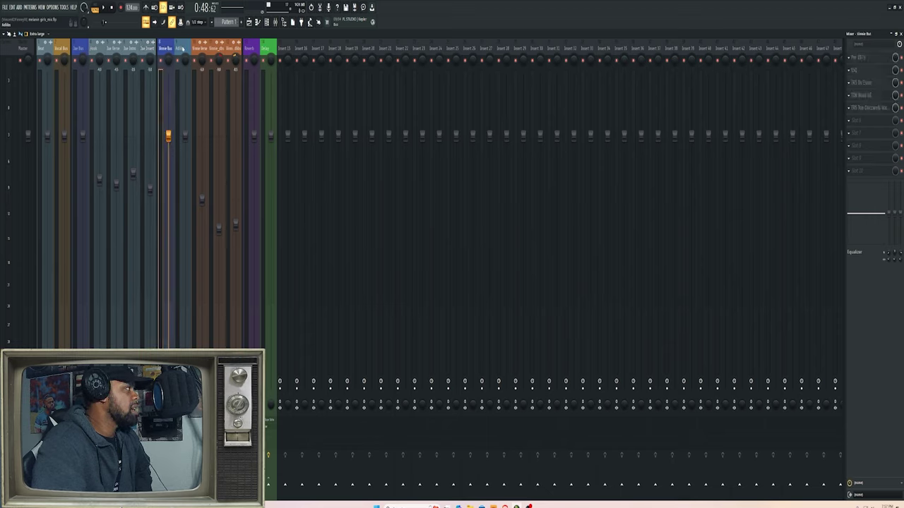
{"action": "left_click", "coordinate": [183, 48]}
{"action": "left_click", "coordinate": [171, 52]}
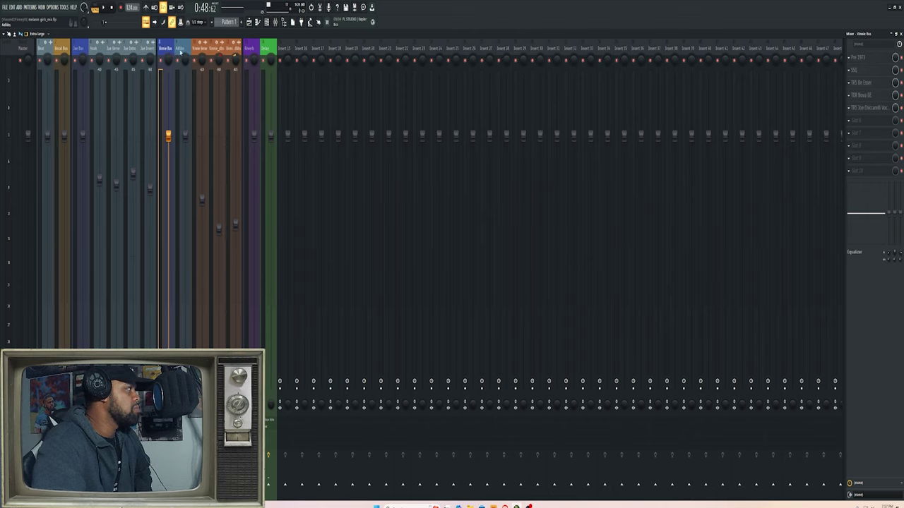
{"action": "left_click", "coordinate": [182, 51]}
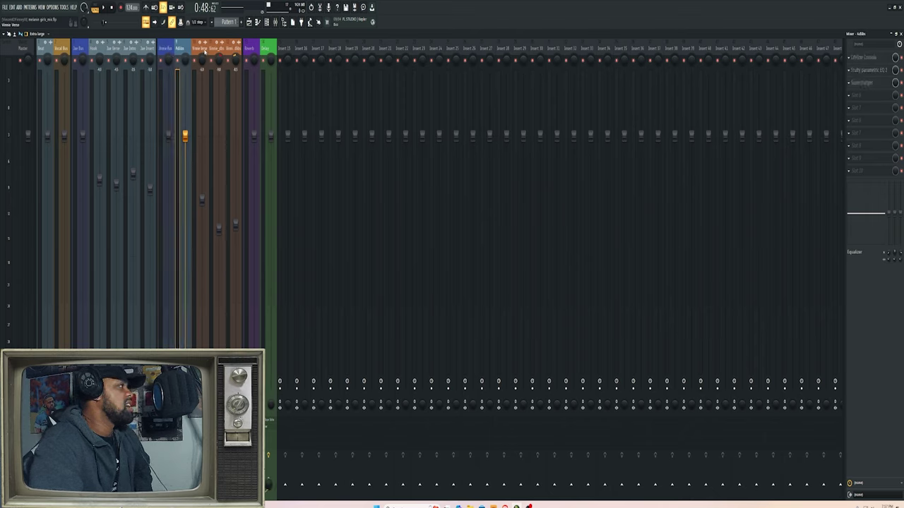
{"action": "left_click", "coordinate": [206, 49]}
{"action": "left_click", "coordinate": [184, 52]}
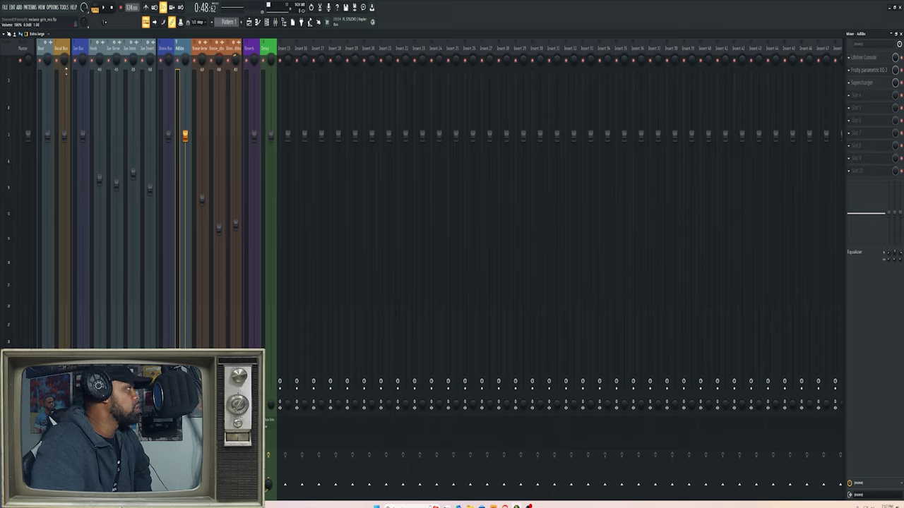
{"action": "left_click", "coordinate": [62, 212]}
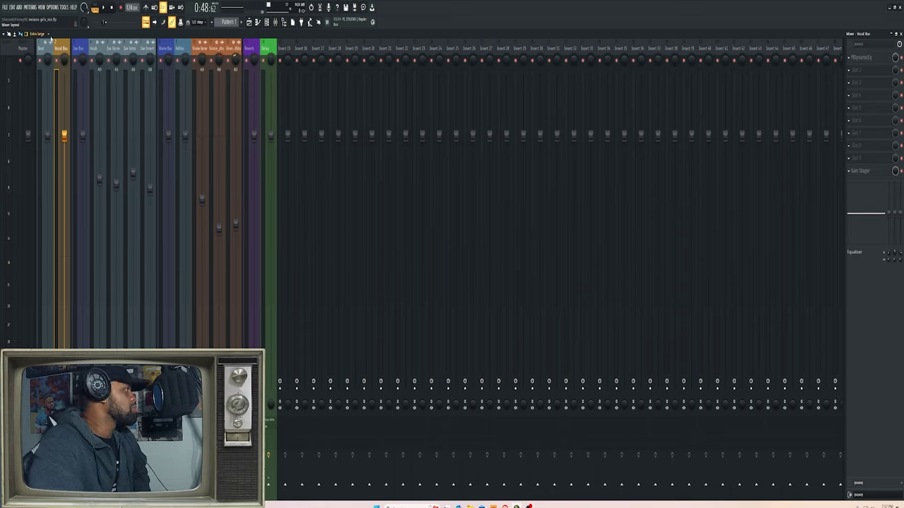
- Inspect the Cymatics Diablo Lite settings on the Beat channel and close the plugin
{"action": "left_click", "coordinate": [49, 48]}
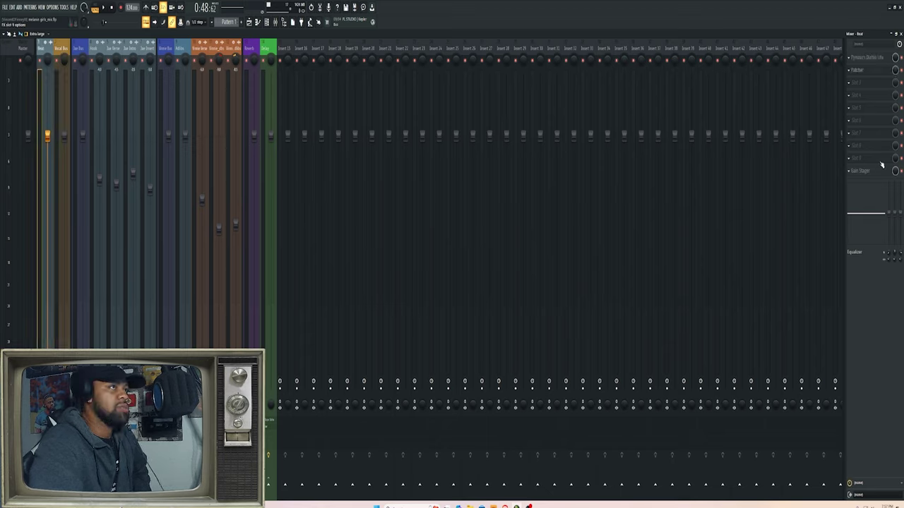
{"action": "left_click", "coordinate": [877, 62]}
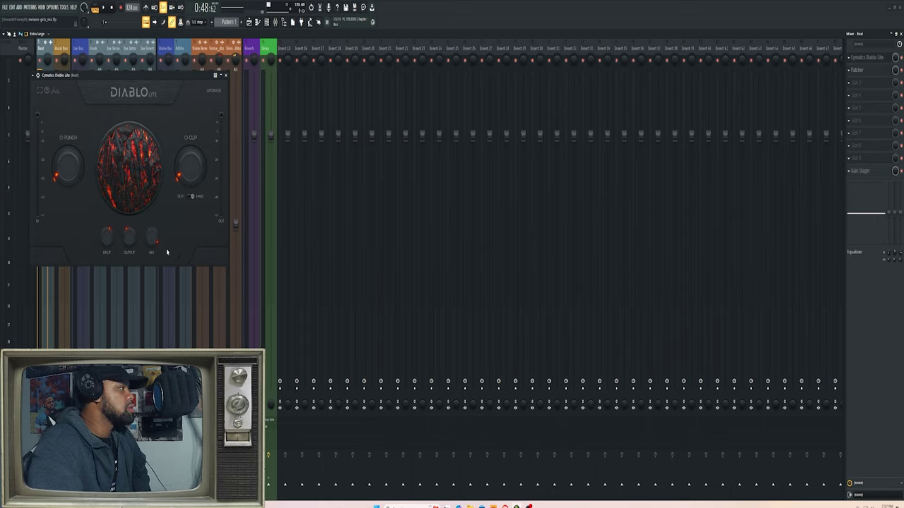
{"action": "left_click", "coordinate": [226, 76]}
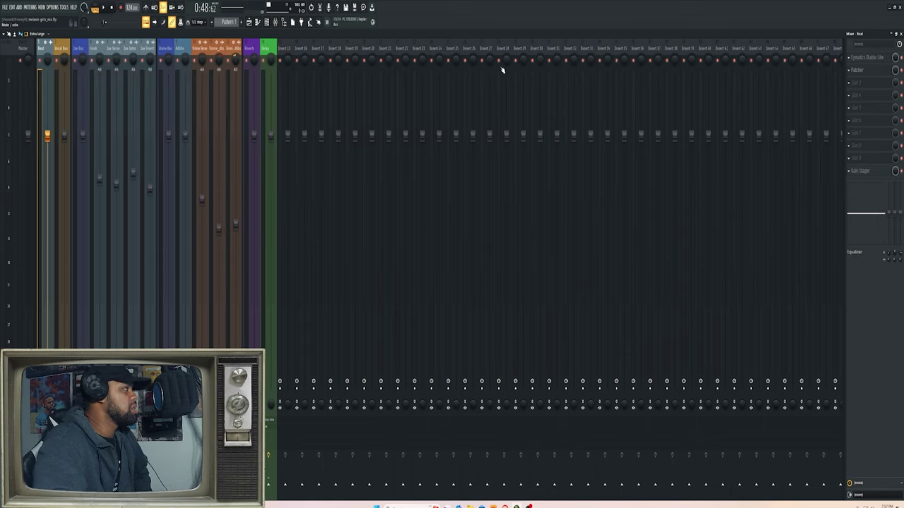
- Examine the Beat channel's Youlean Multiband Sidechain Patcher in map and surface views, as well as its Gain Stager, closing both plugins
{"action": "left_click", "coordinate": [863, 71]}
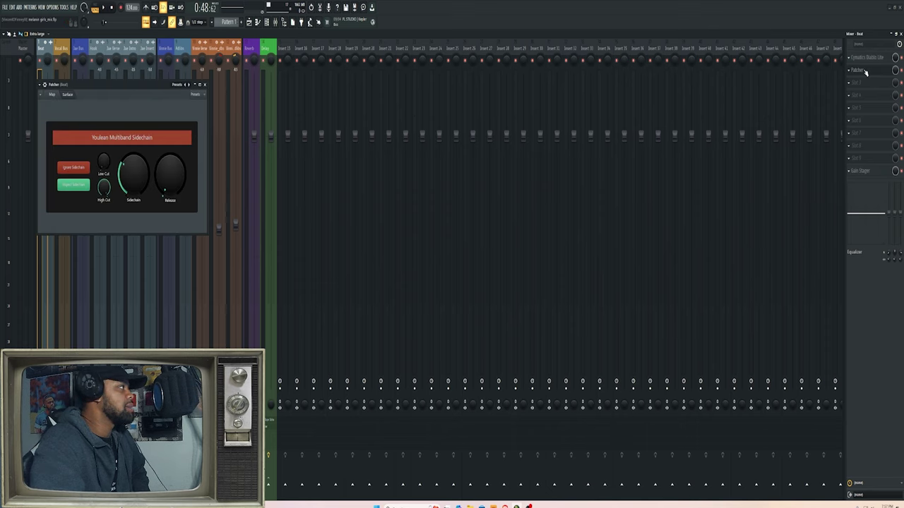
{"action": "left_click", "coordinate": [57, 97]}
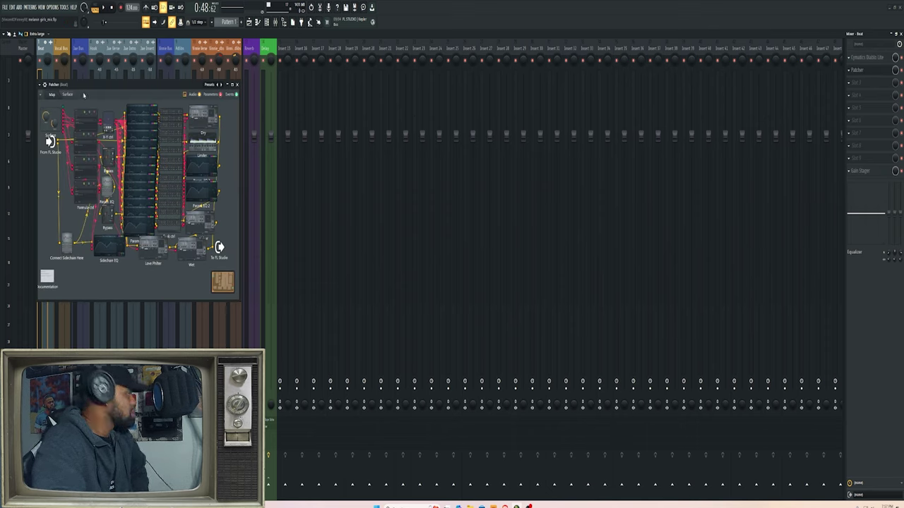
{"action": "left_click", "coordinate": [68, 94]}
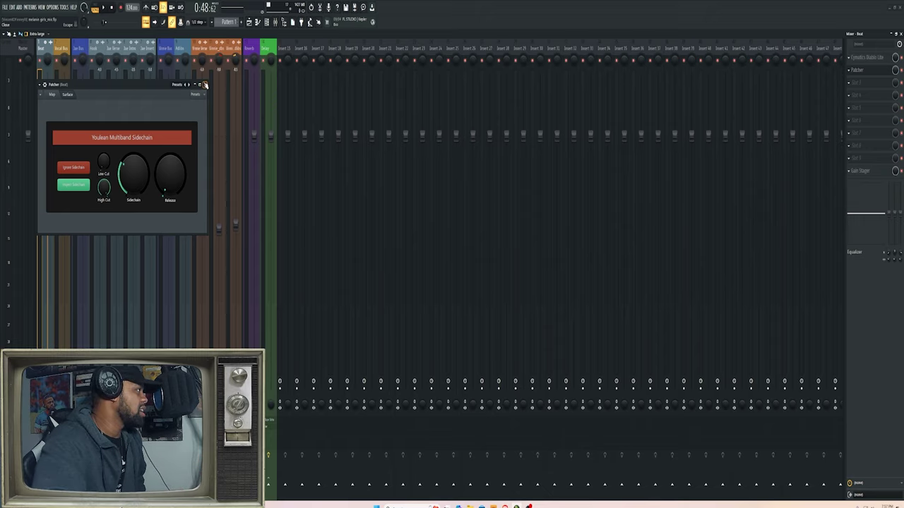
{"action": "left_click", "coordinate": [206, 85]}
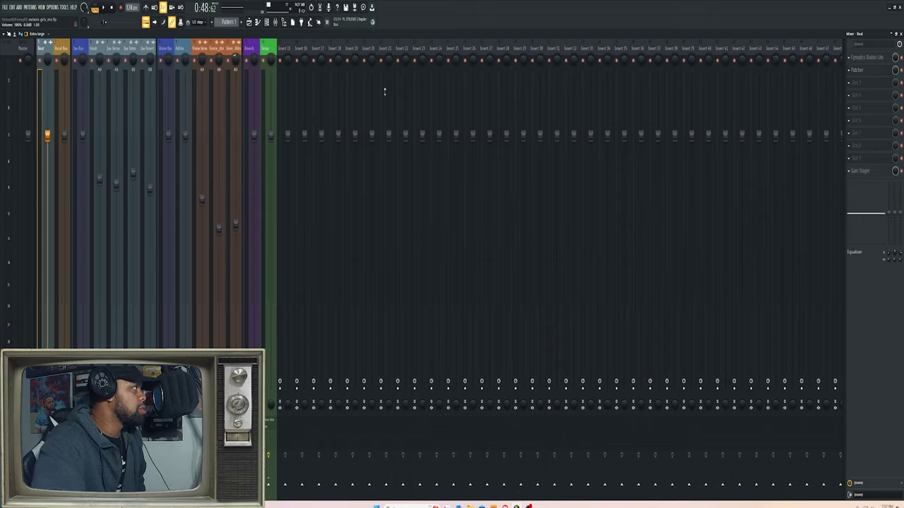
{"action": "left_click", "coordinate": [873, 176]}
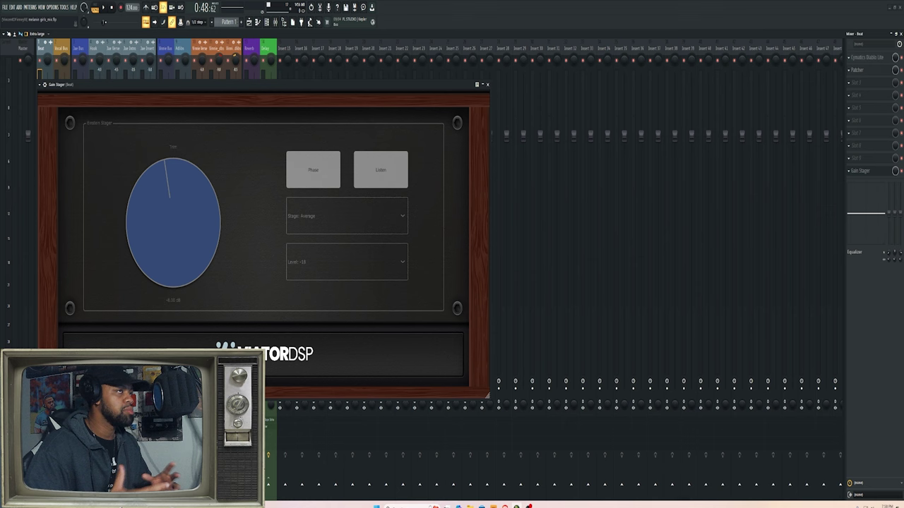
{"action": "key", "text": "Escape"}
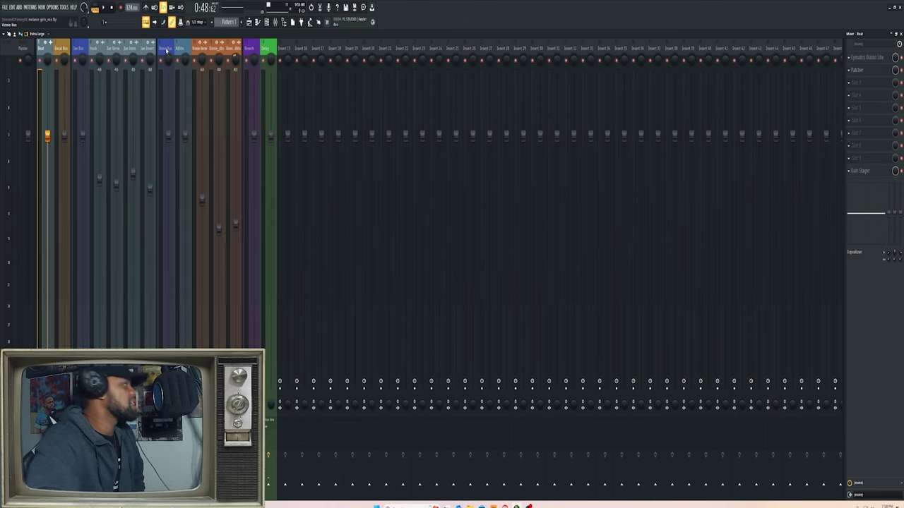
- Move the playlist's song position to 2:07 in the second artist's verse and bring back the mixer at full size
{"action": "key", "text": "F5"}
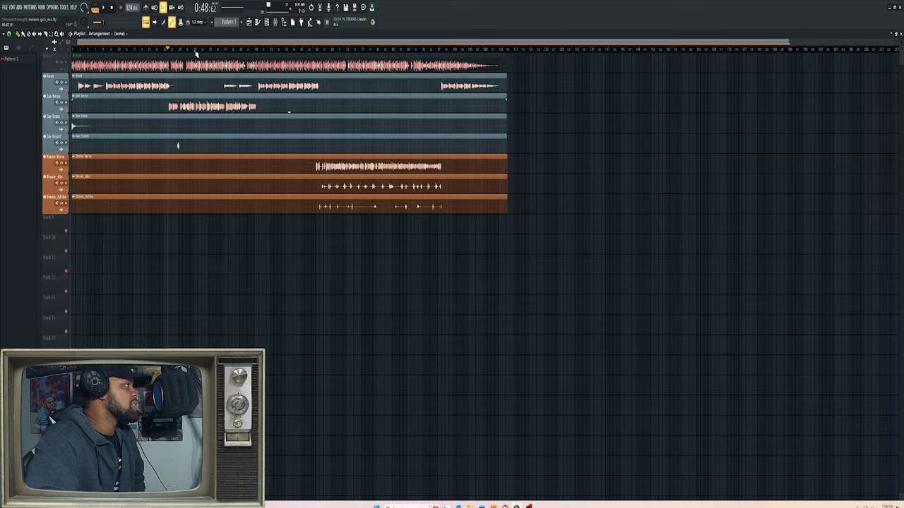
{"action": "left_click_drag", "start_coordinate": [170, 52], "coordinate": [322, 51]}
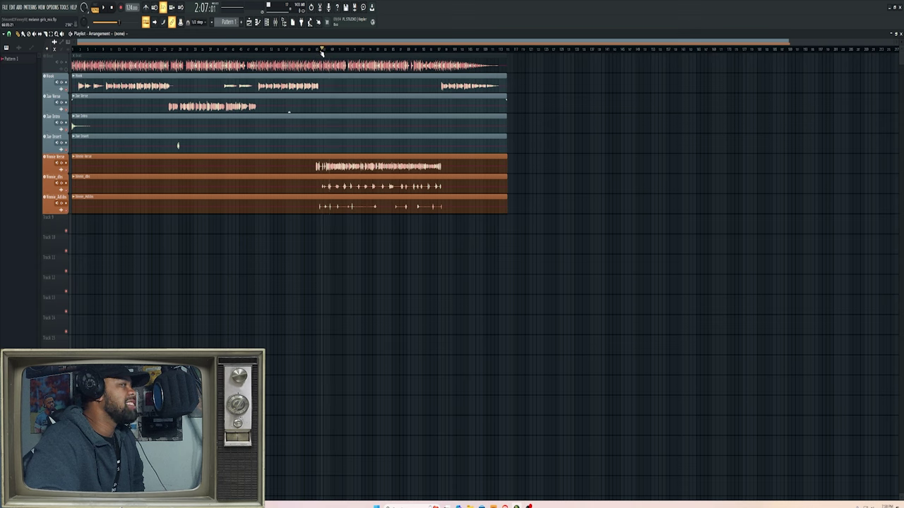
{"action": "left_click", "coordinate": [267, 23]}
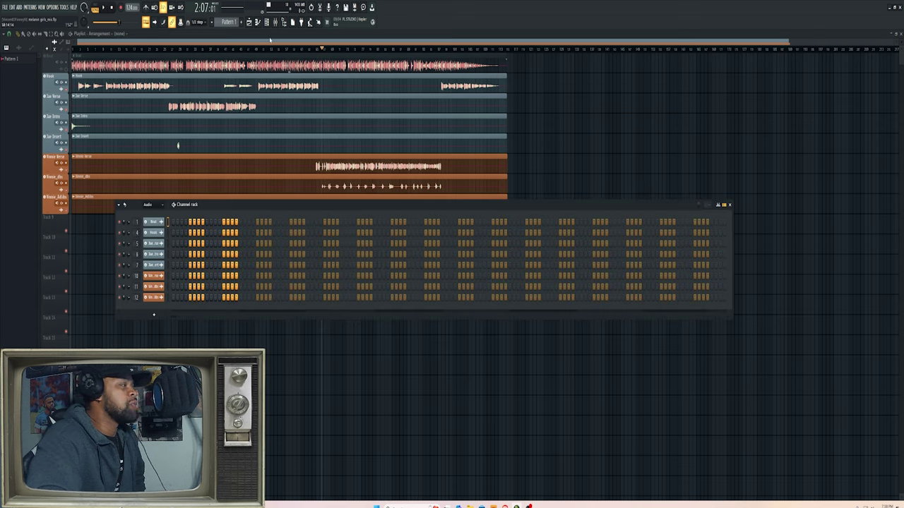
{"action": "left_click", "coordinate": [277, 23]}
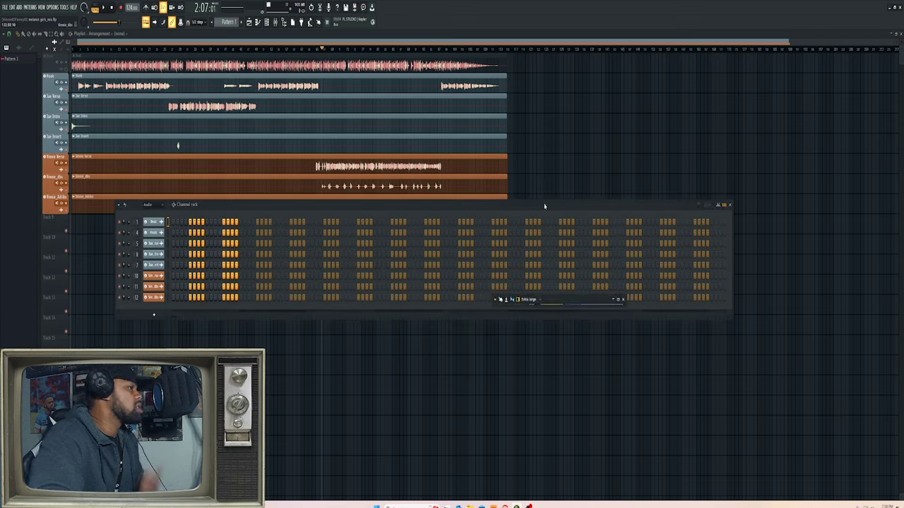
{"action": "left_click", "coordinate": [618, 300]}
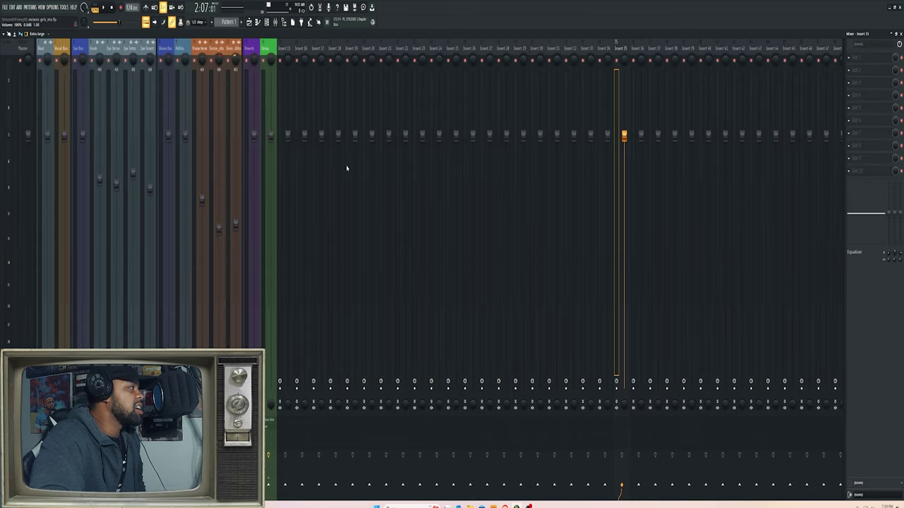
- Inspect the Arturia Pre 1973 on the second artist's bus, checking its high-pass filter frequency and input gain
{"action": "left_click", "coordinate": [165, 51]}
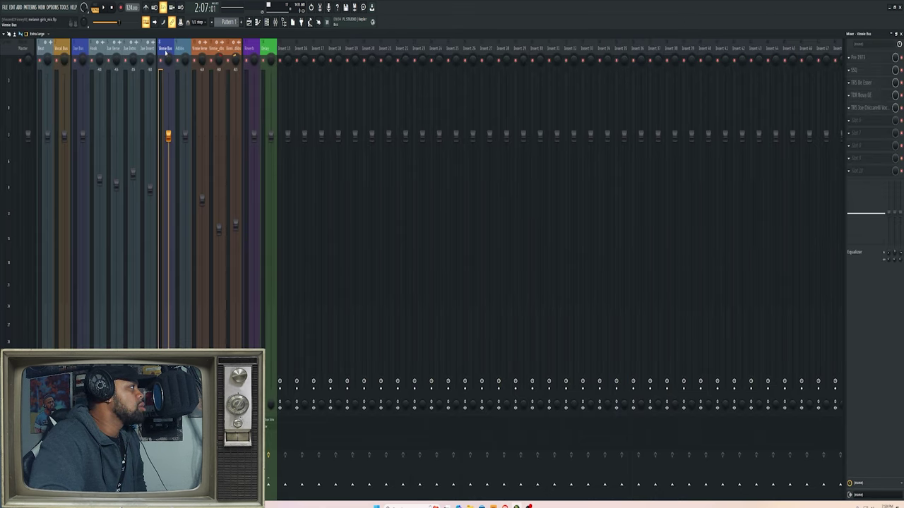
{"action": "left_click", "coordinate": [861, 61]}
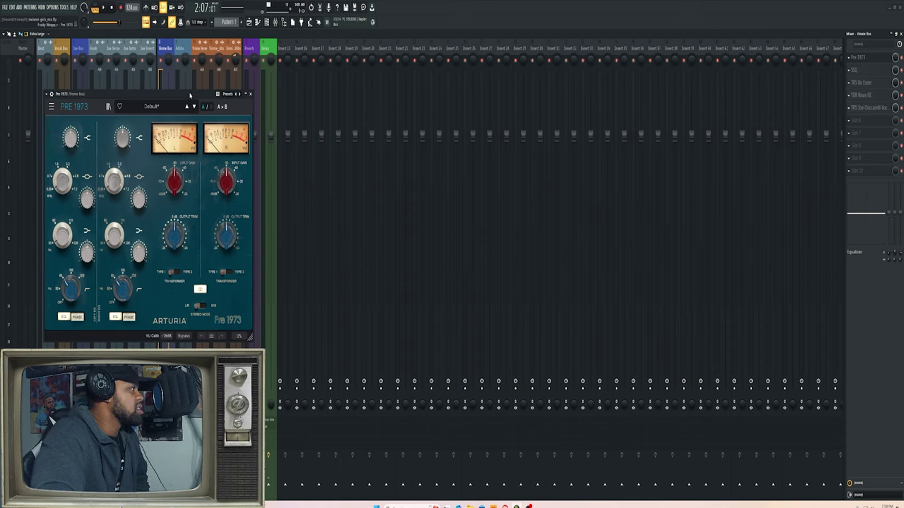
{"action": "left_click_drag", "start_coordinate": [191, 95], "coordinate": [323, 96]}
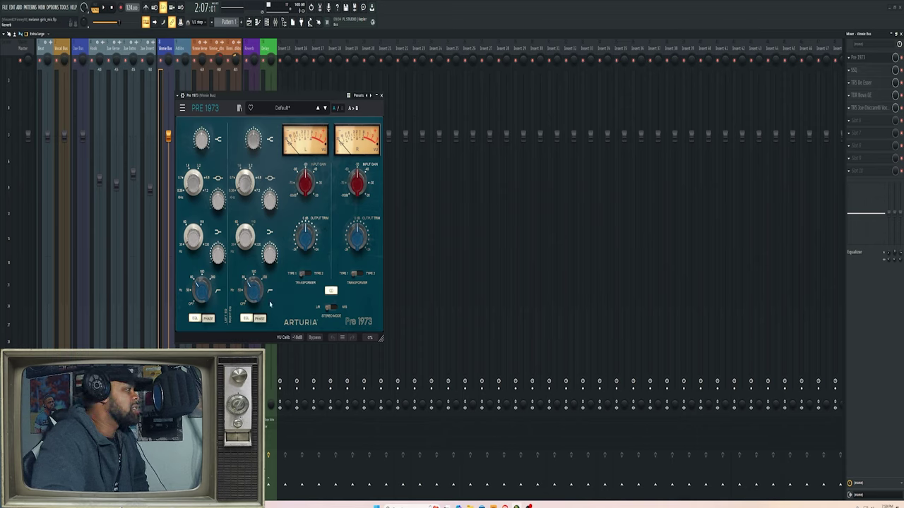
{"action": "mouse_move", "coordinate": [247, 291]}
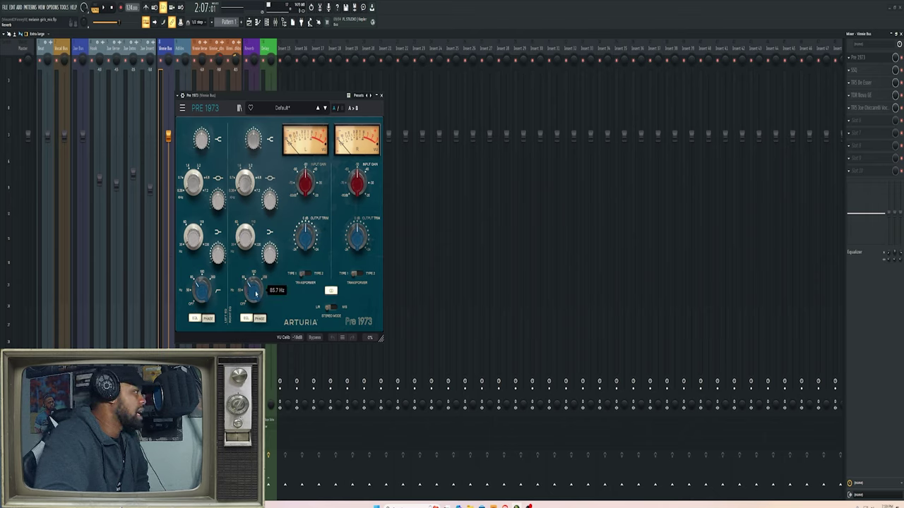
{"action": "mouse_move", "coordinate": [308, 185]}
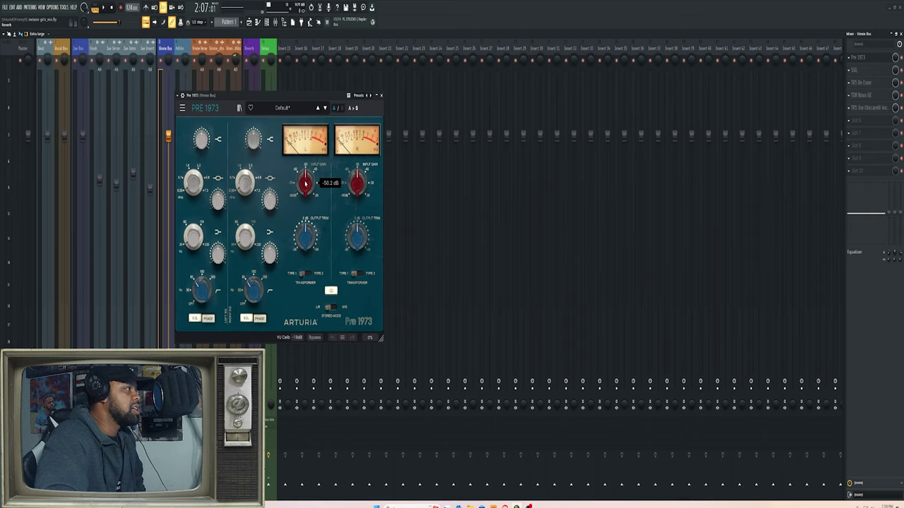
- Try the Type 2 transformer on the Pre 1973, switch back to Type 1 and close the plugin
{"action": "left_click", "coordinate": [309, 275]}
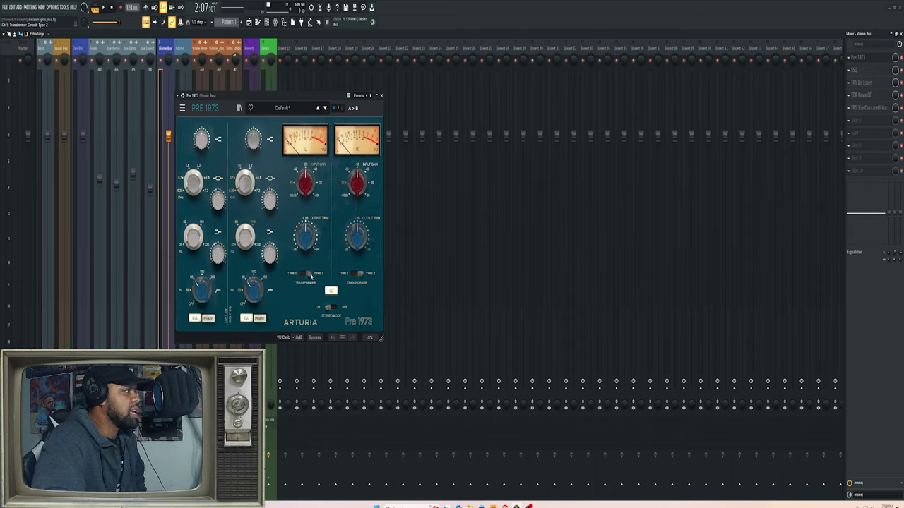
{"action": "left_click", "coordinate": [303, 275]}
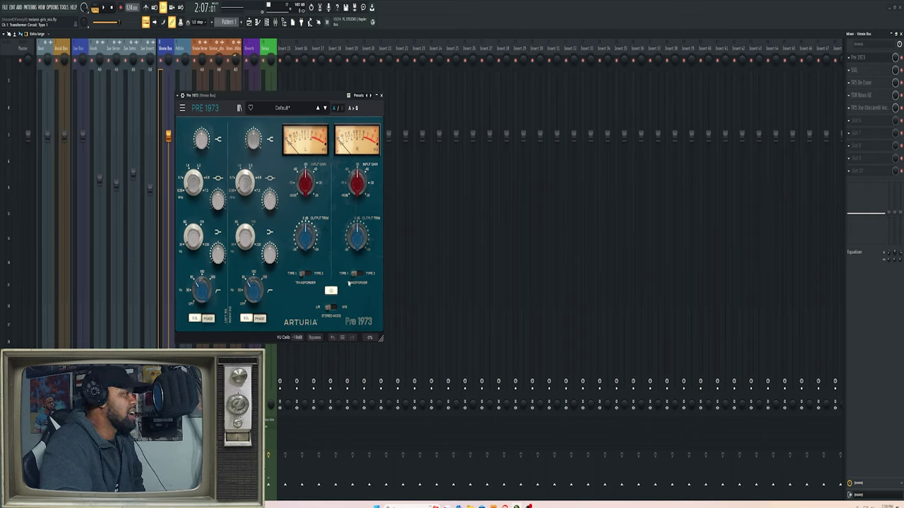
{"action": "left_click", "coordinate": [381, 95]}
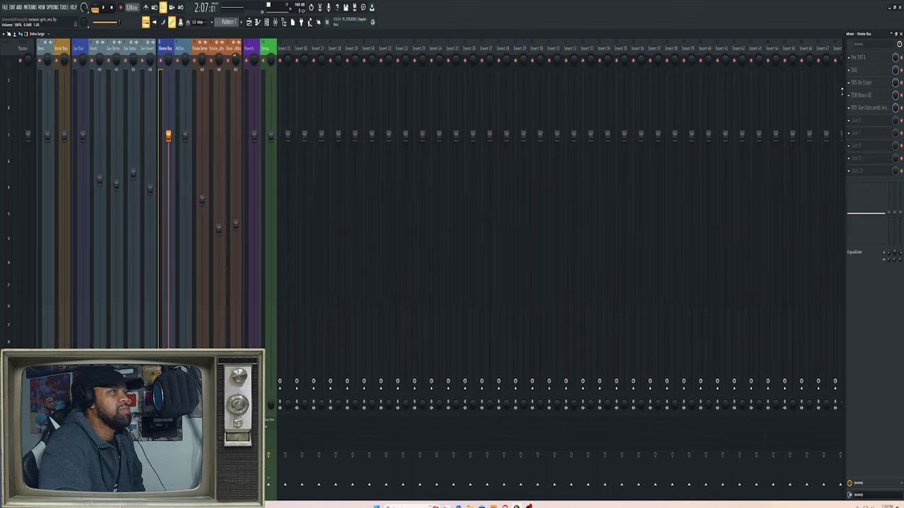
- Inspect the SSQ equalizer on the second artist's bus, focusing on its low-frequency gain, and close the plugin
{"action": "left_click", "coordinate": [856, 71]}
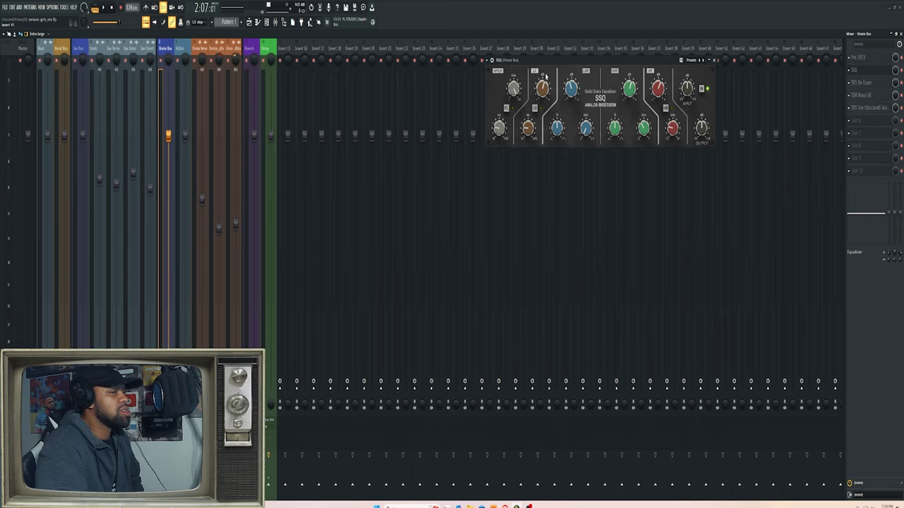
{"action": "mouse_move", "coordinate": [542, 74]}
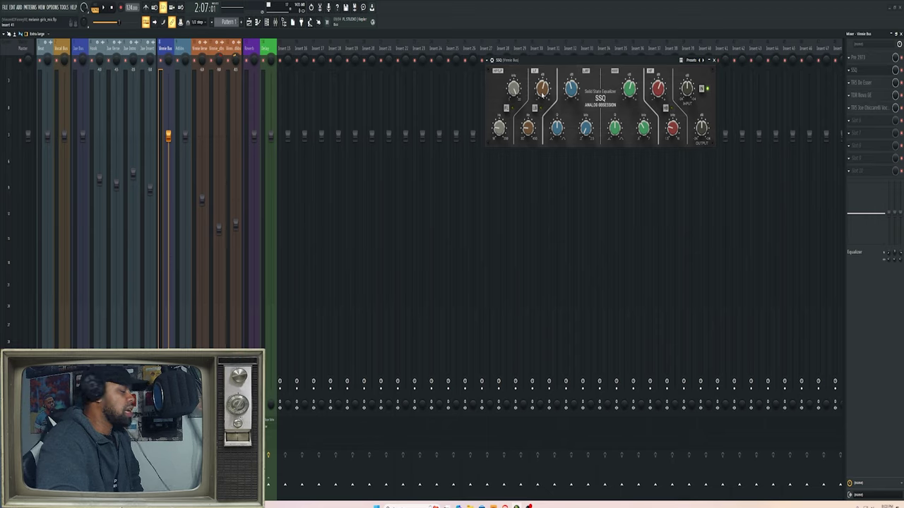
{"action": "mouse_move", "coordinate": [543, 90]}
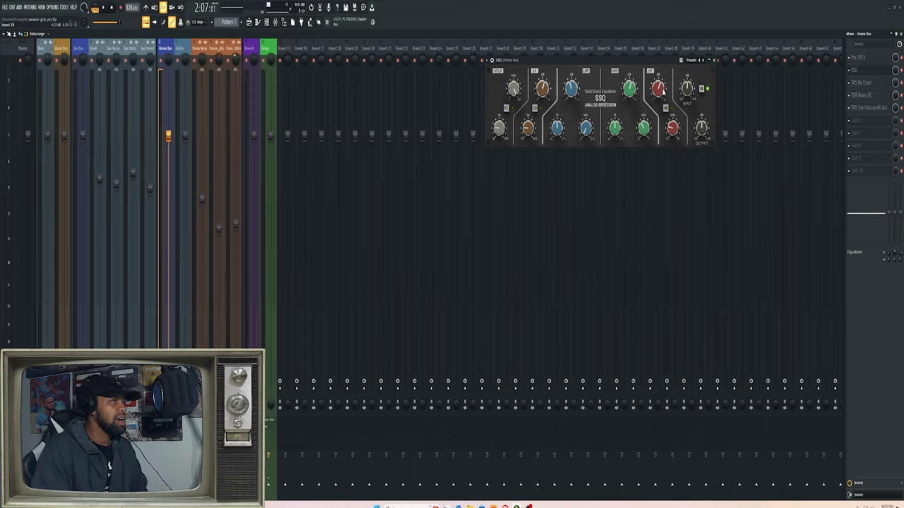
{"action": "left_click", "coordinate": [714, 59]}
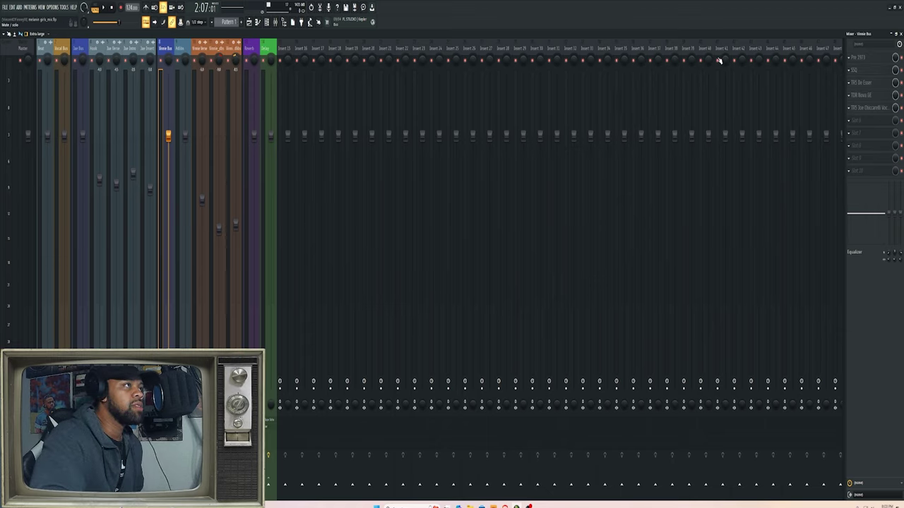
- Review the TR5 De-Esser and the TDR Nova GE curve on the second artist's bus, closing each plugin
{"action": "left_click", "coordinate": [876, 84]}
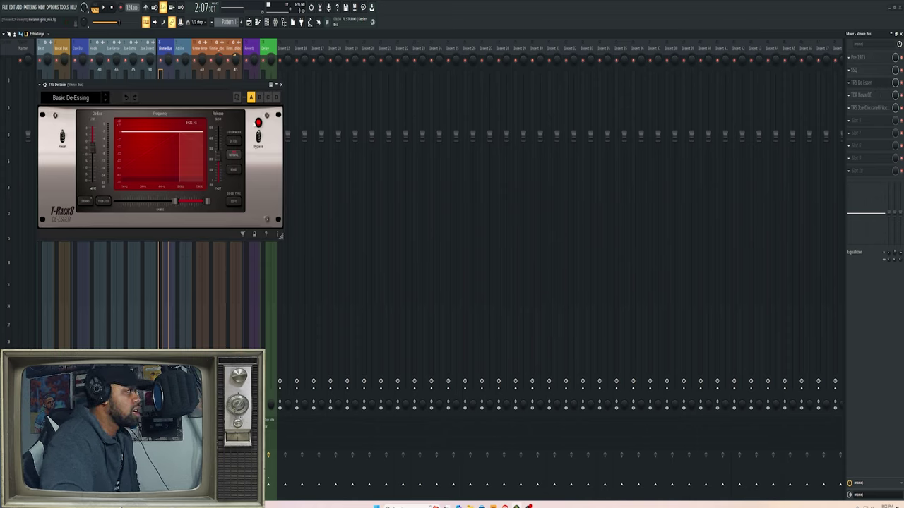
{"action": "left_click", "coordinate": [281, 84]}
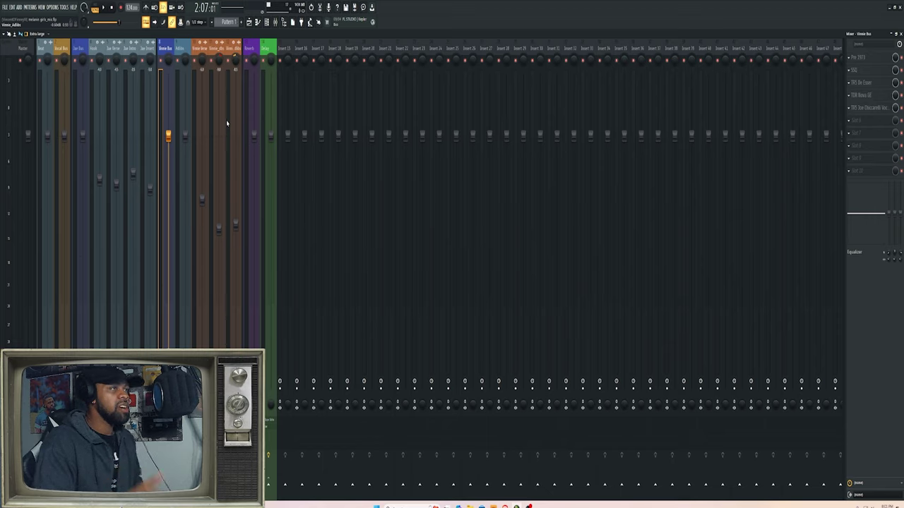
{"action": "left_click", "coordinate": [877, 95]}
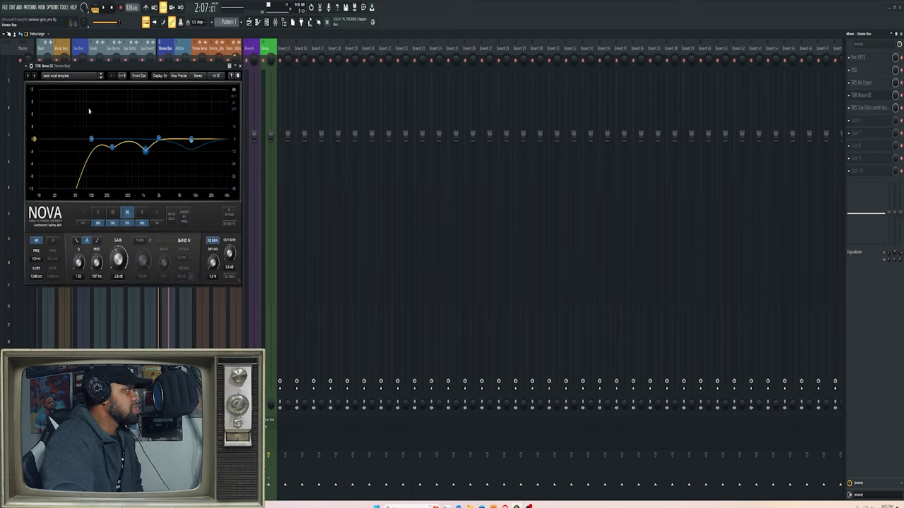
{"action": "left_click", "coordinate": [241, 66]}
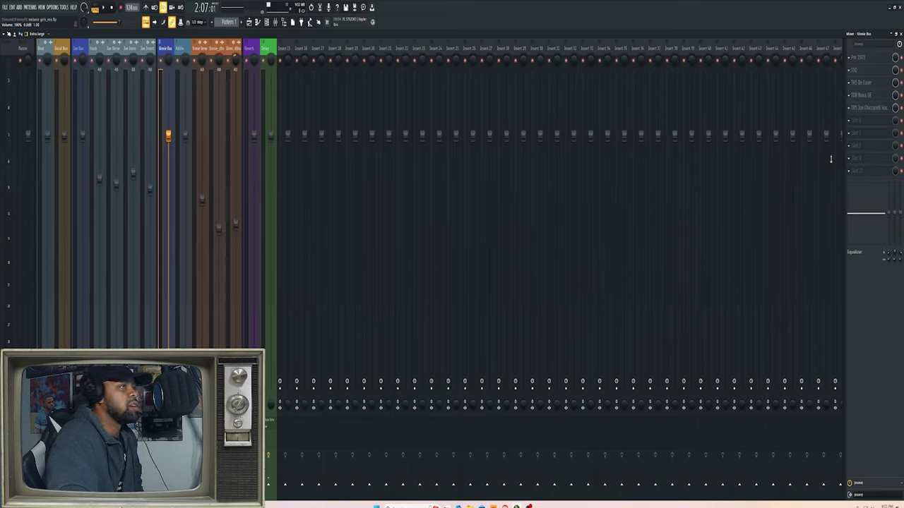
- Open an enlarged view of the TR5 Joe Chiccarelli Vocal Strip and examine its high-pass, de-ess, reverb size and drive controls
{"action": "left_click", "coordinate": [872, 109]}
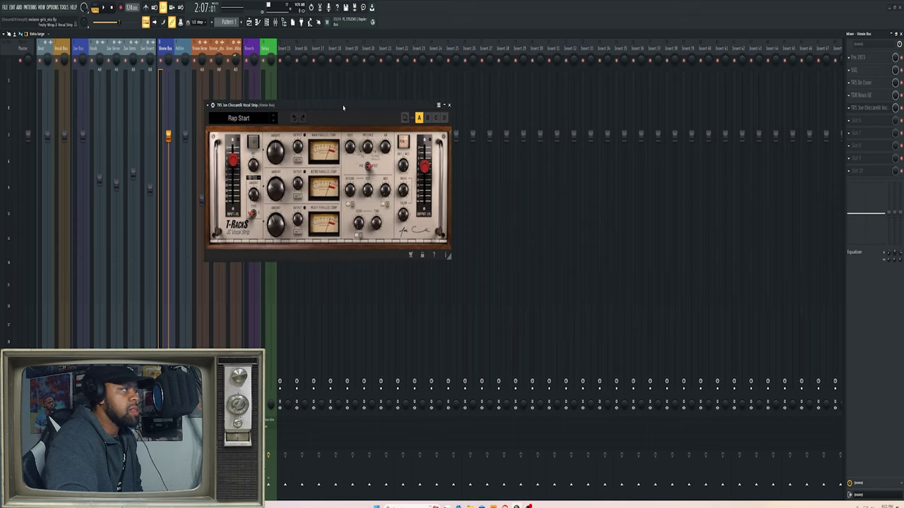
{"action": "left_click_drag", "start_coordinate": [443, 255], "coordinate": [619, 363]}
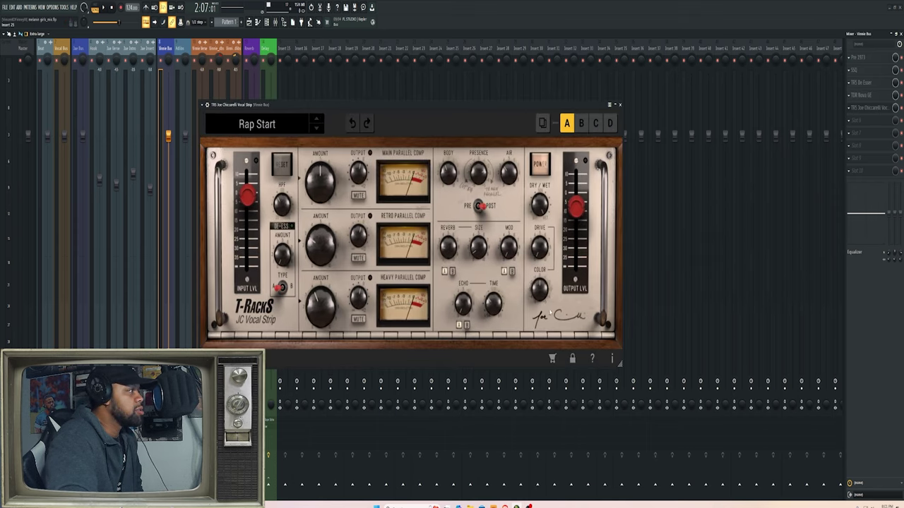
{"action": "left_click_drag", "start_coordinate": [395, 108], "coordinate": [326, 91]}
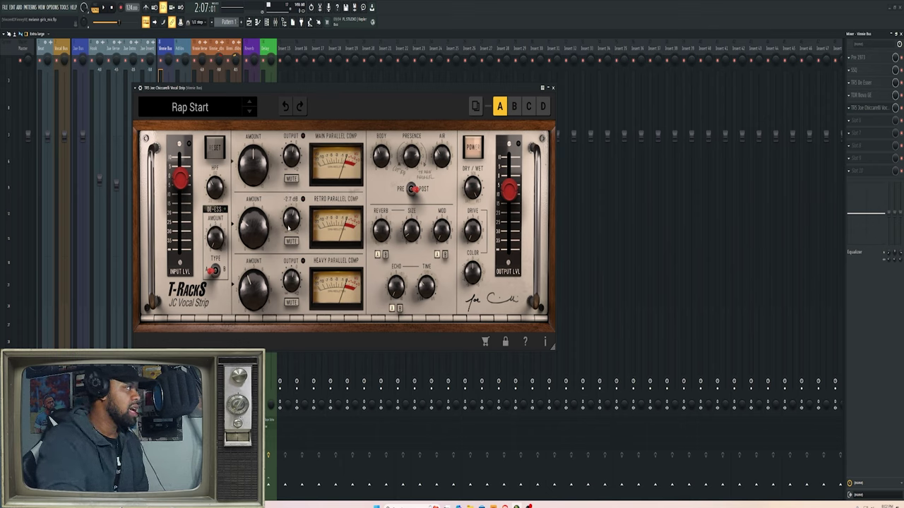
{"action": "mouse_move", "coordinate": [218, 242]}
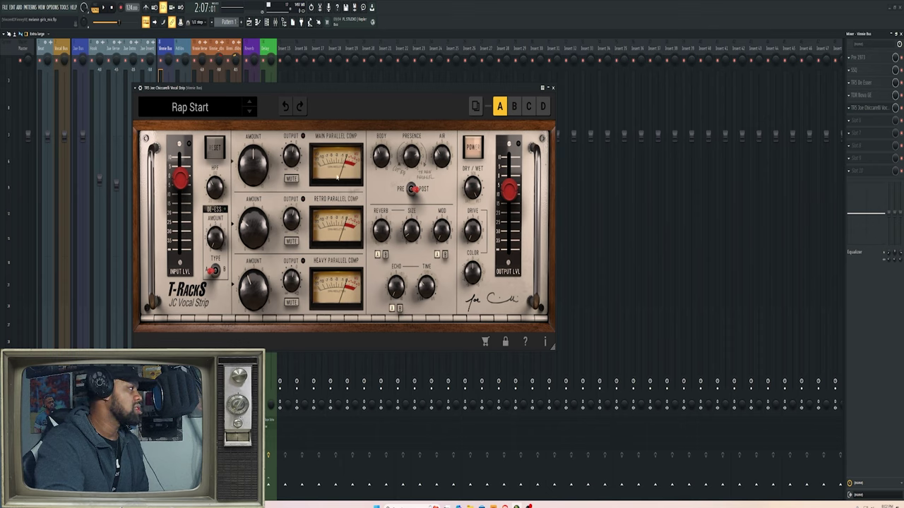
{"action": "mouse_move", "coordinate": [215, 189]}
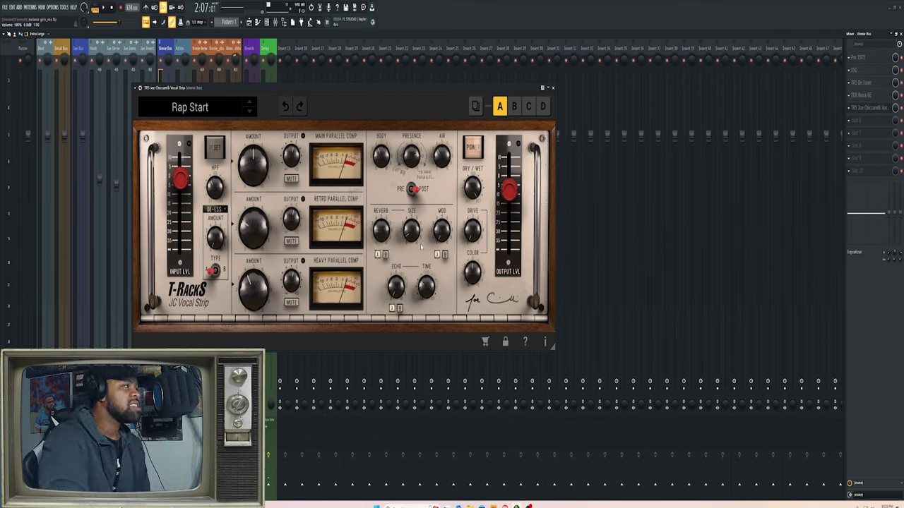
{"action": "mouse_move", "coordinate": [414, 238]}
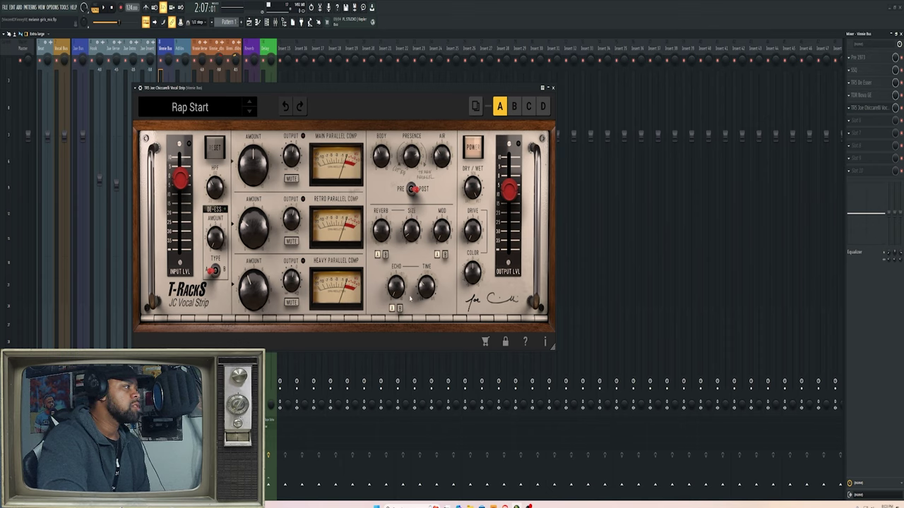
{"action": "mouse_move", "coordinate": [473, 240]}
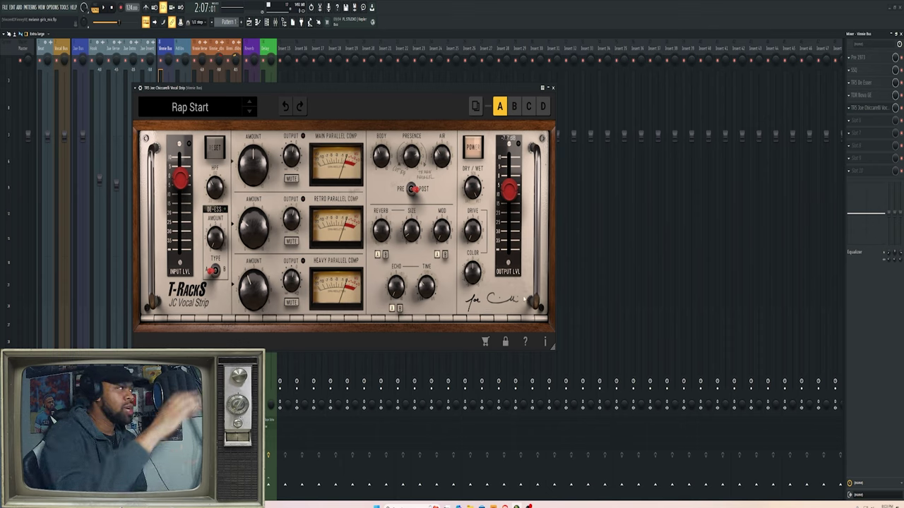
- Browse the Vocal Strip's presets while keeping Rap Start, check its dry/wet mix and close the plugin
{"action": "left_click", "coordinate": [212, 108]}
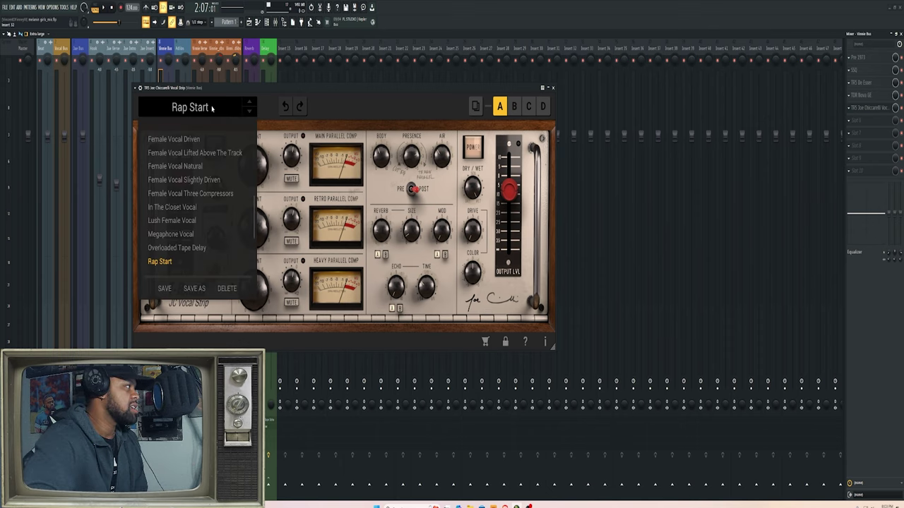
{"action": "scroll", "coordinate": [208, 217], "scroll_direction": "down", "scroll_amount": 2}
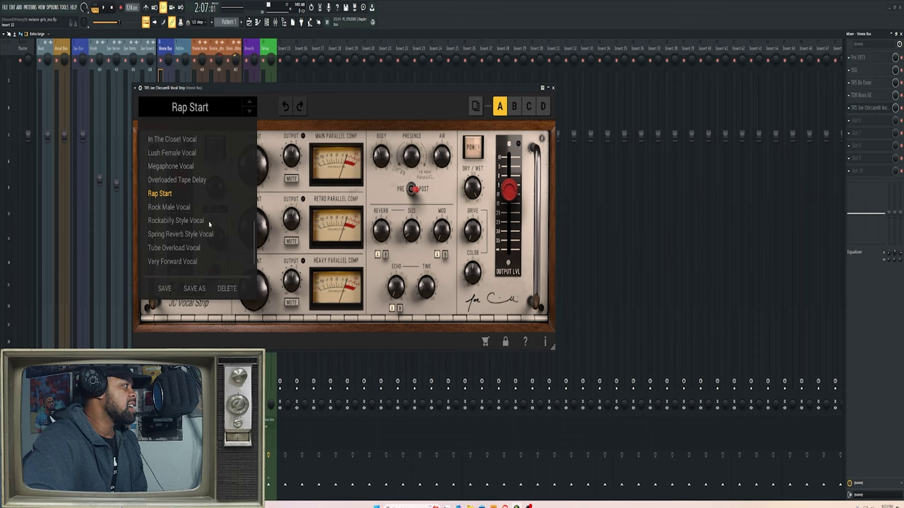
{"action": "left_click", "coordinate": [381, 95]}
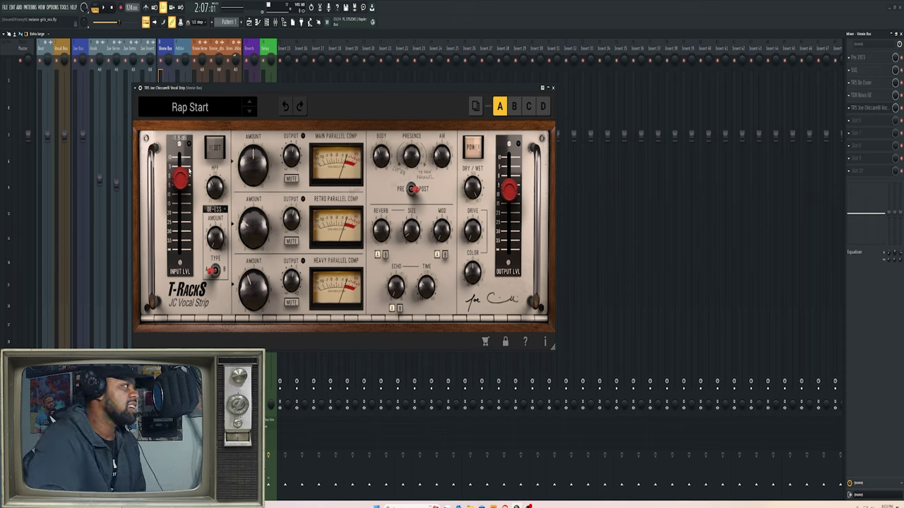
{"action": "mouse_move", "coordinate": [485, 182]}
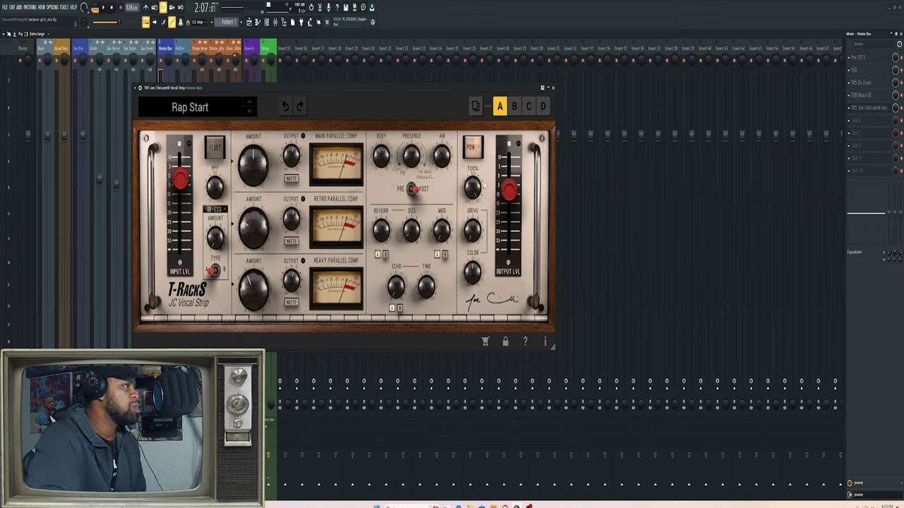
{"action": "left_click", "coordinate": [554, 89]}
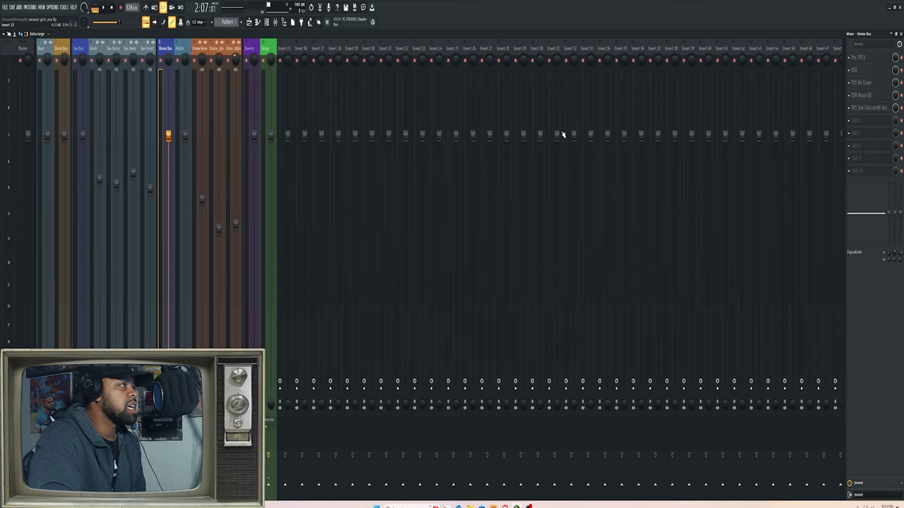
- Play the second artist's verse from 2:07, select the Adlibs channel during playback, and stop the song
{"action": "left_click", "coordinate": [105, 14]}
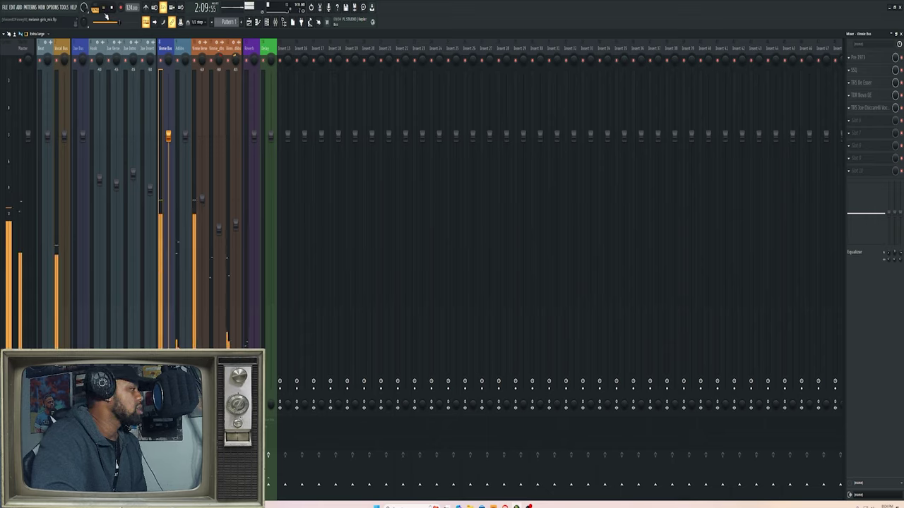
{"action": "left_click", "coordinate": [179, 63]}
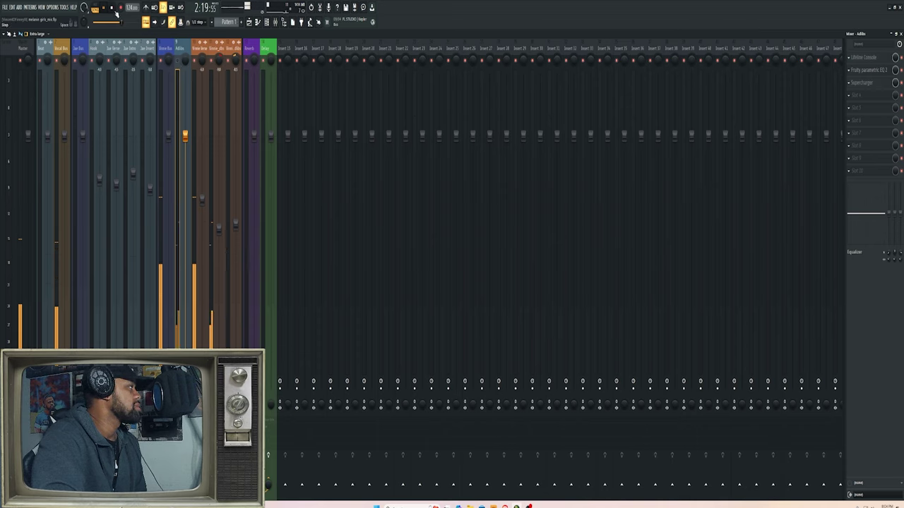
{"action": "left_click", "coordinate": [118, 9]}
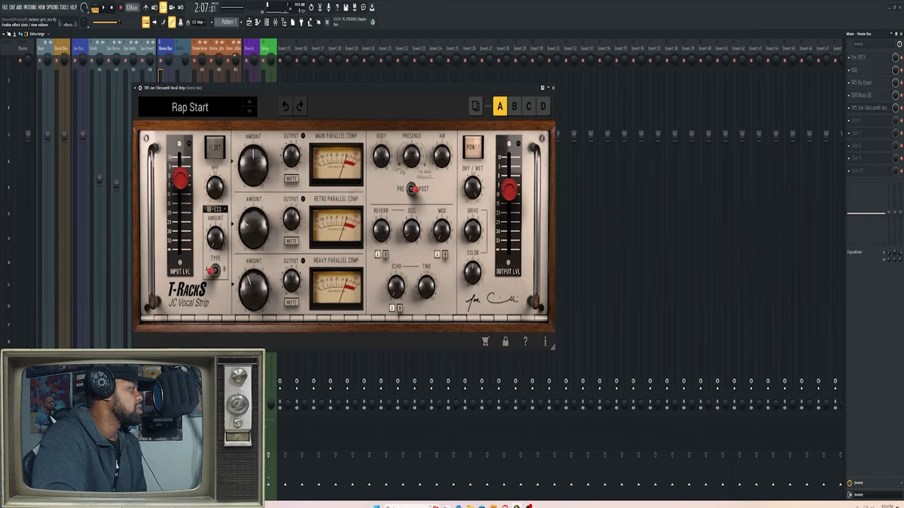
- Replay the verse while watching the Vocal Strip, De-Esser, SSQ and Nova on the second artist's bus, and close the plugins
{"action": "left_click", "coordinate": [106, 8]}
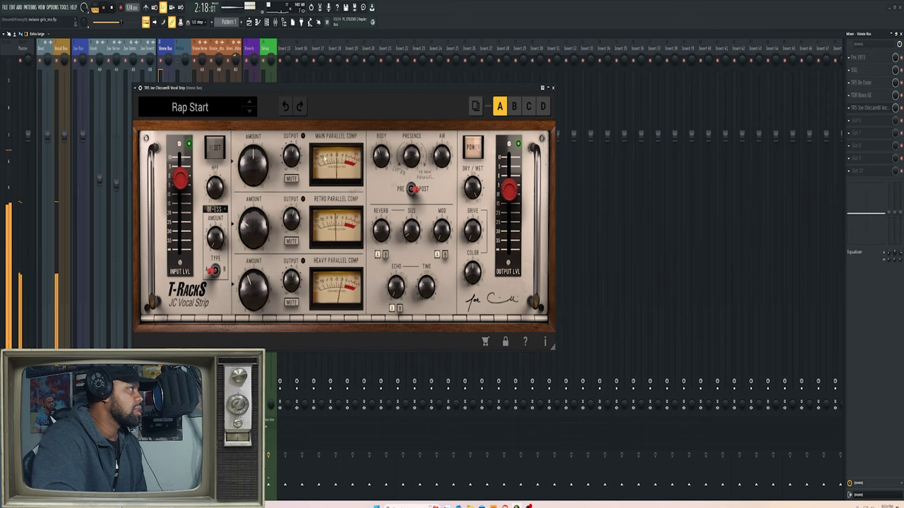
{"action": "left_click", "coordinate": [554, 89]}
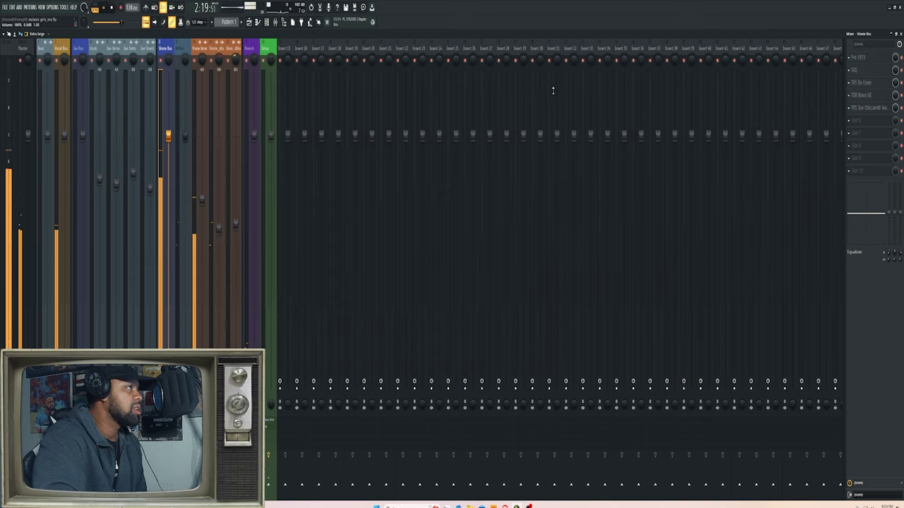
{"action": "left_click", "coordinate": [869, 83]}
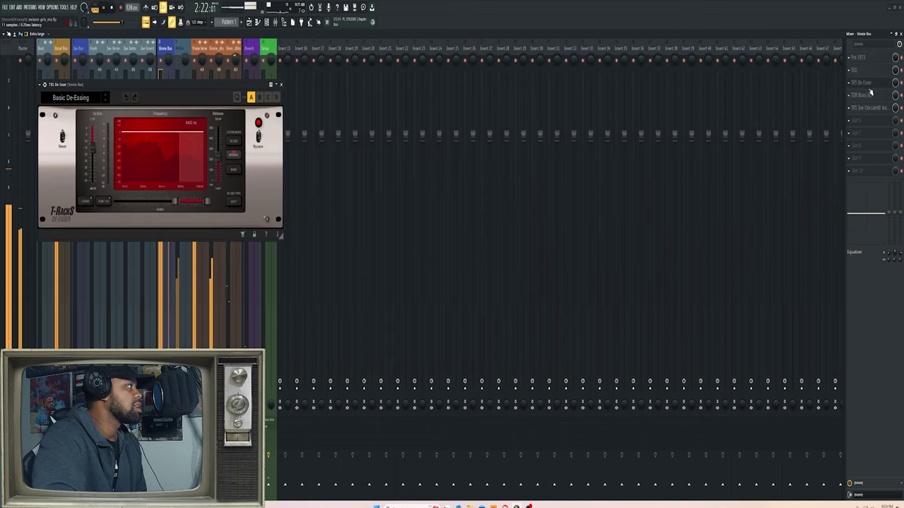
{"action": "left_click", "coordinate": [867, 70]}
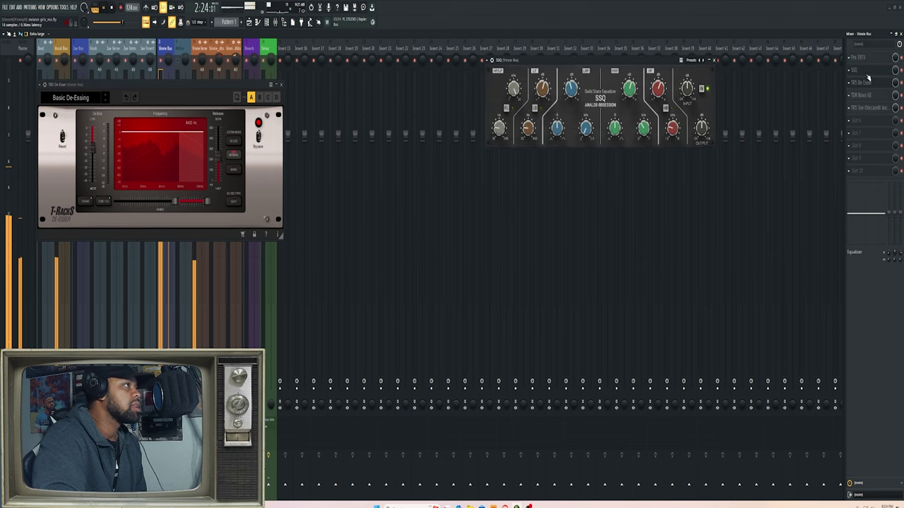
{"action": "left_click", "coordinate": [868, 106]}
{"action": "left_click", "coordinate": [868, 94]}
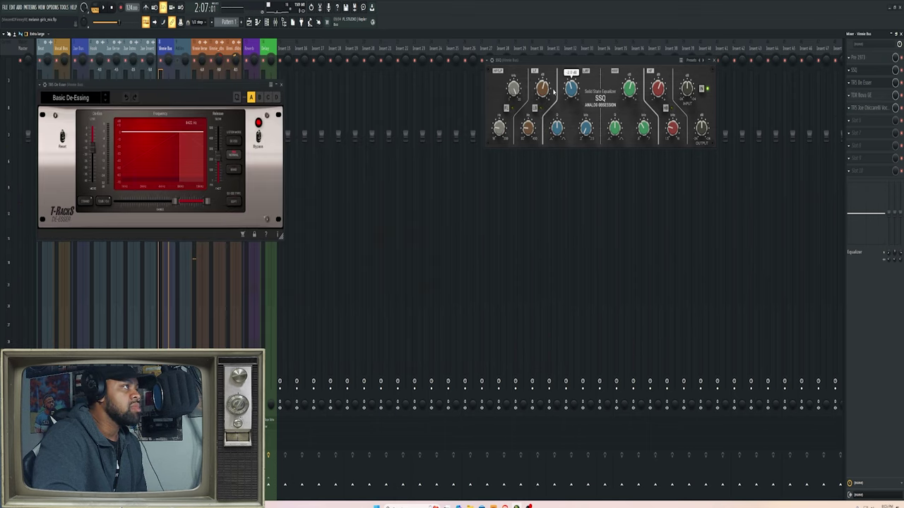
{"action": "left_click", "coordinate": [715, 61]}
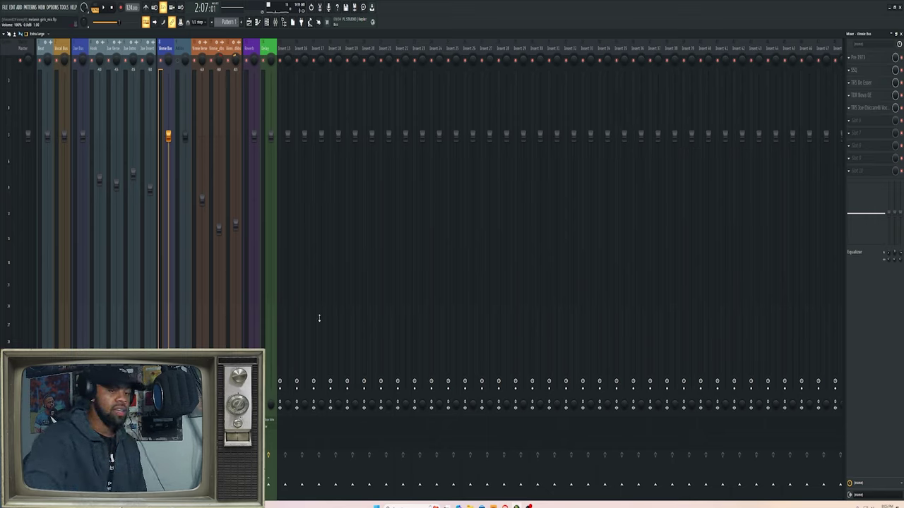
- Inspect the Lifeline Console on the Adlibs channel, repositioning its window for a clearer view
{"action": "left_click", "coordinate": [180, 51]}
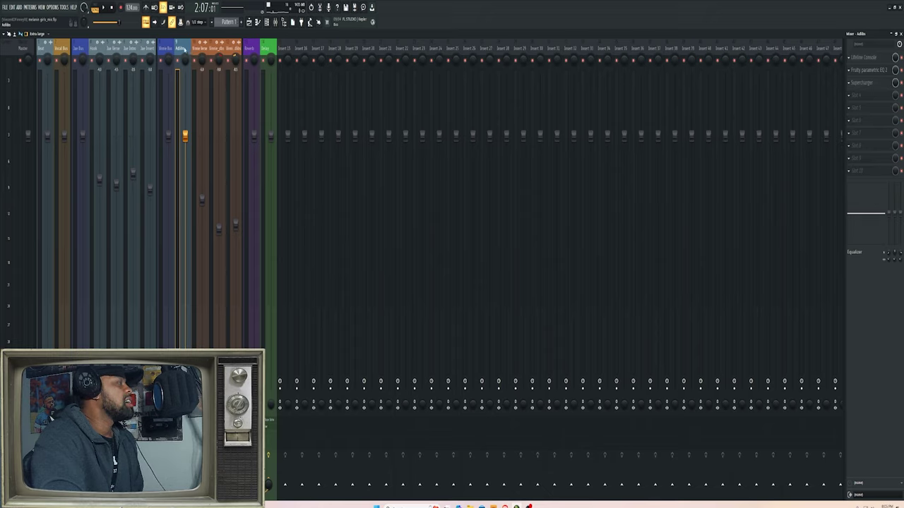
{"action": "left_click", "coordinate": [863, 61]}
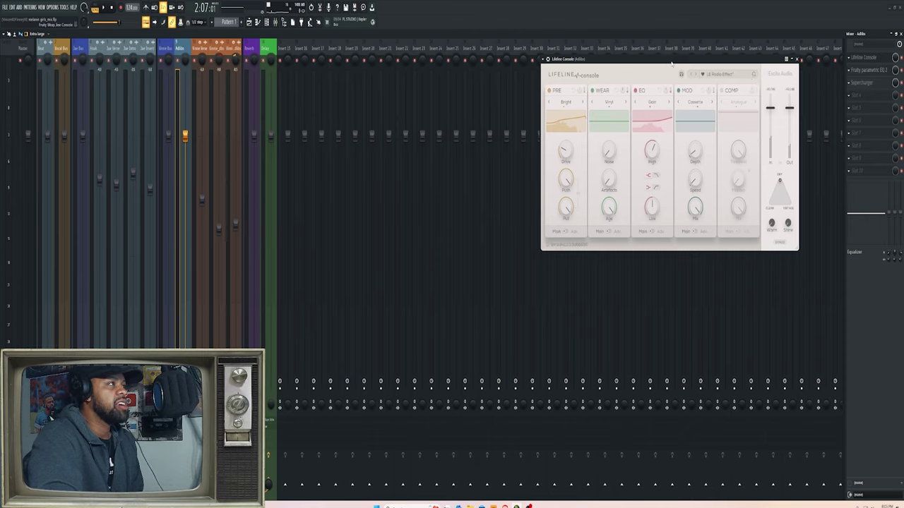
{"action": "left_click_drag", "start_coordinate": [635, 59], "coordinate": [542, 41]}
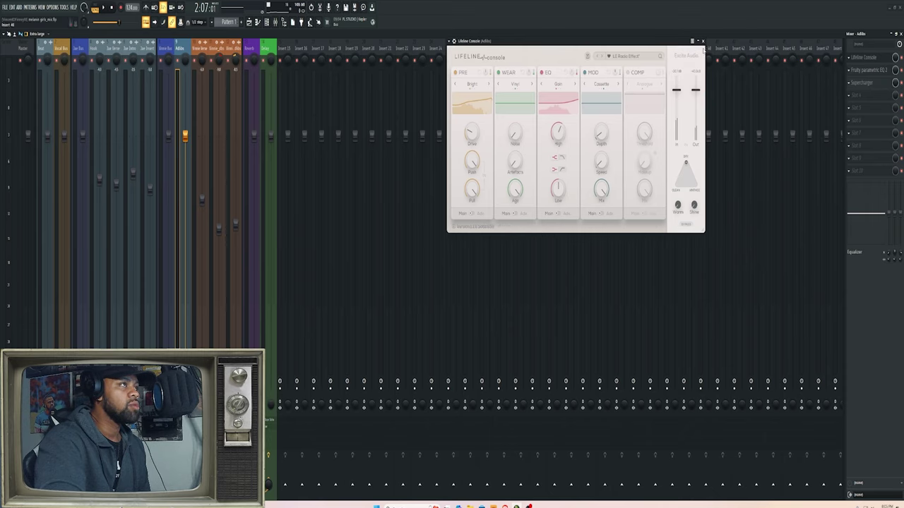
- Examine the Adlibs channel's Fruity Parametric EQ 2 and Supercharger side by side, and close both plugins
{"action": "left_click", "coordinate": [867, 70]}
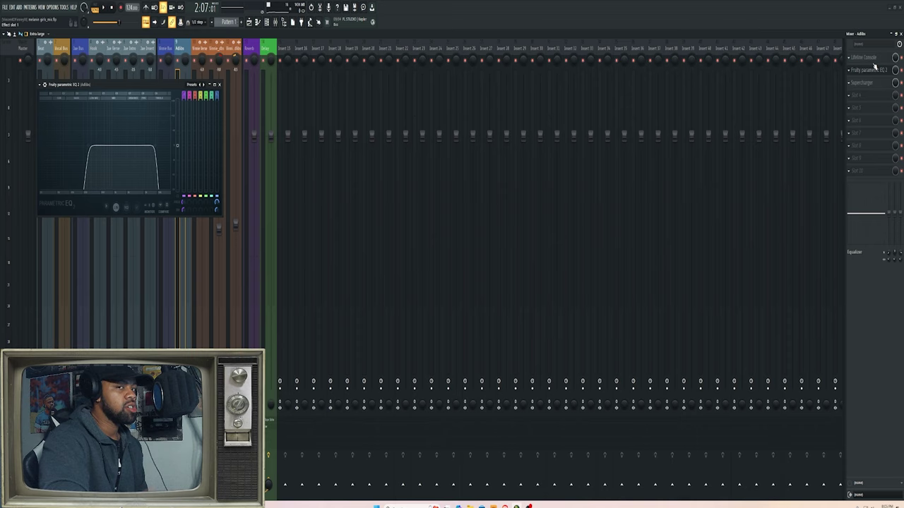
{"action": "left_click", "coordinate": [863, 83]}
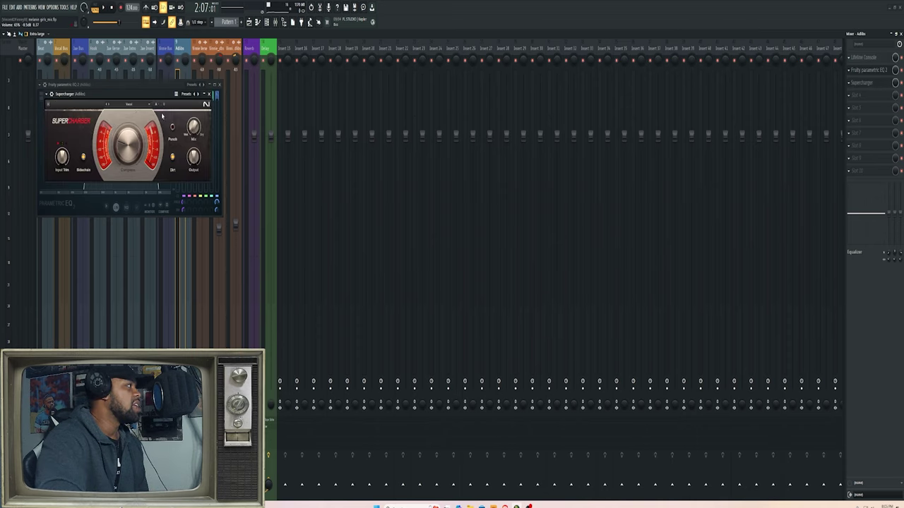
{"action": "left_click_drag", "start_coordinate": [139, 94], "coordinate": [335, 143]}
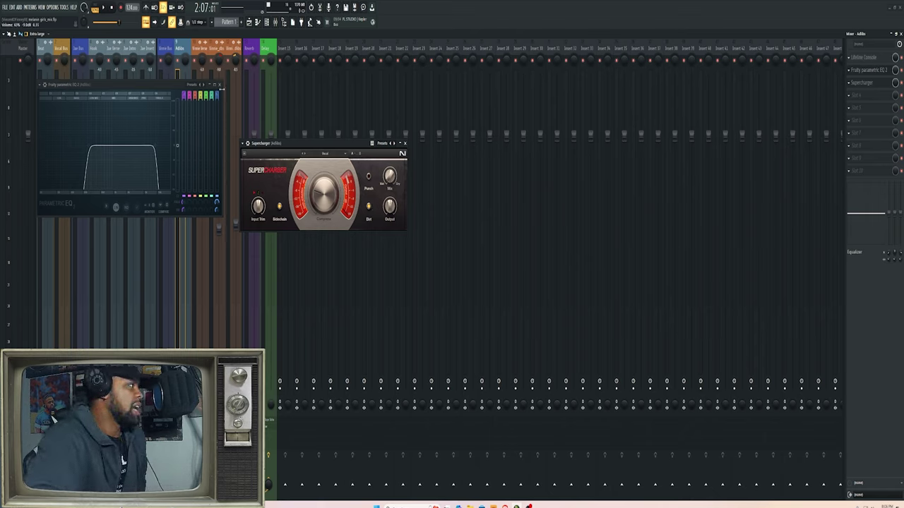
{"action": "left_click", "coordinate": [219, 84]}
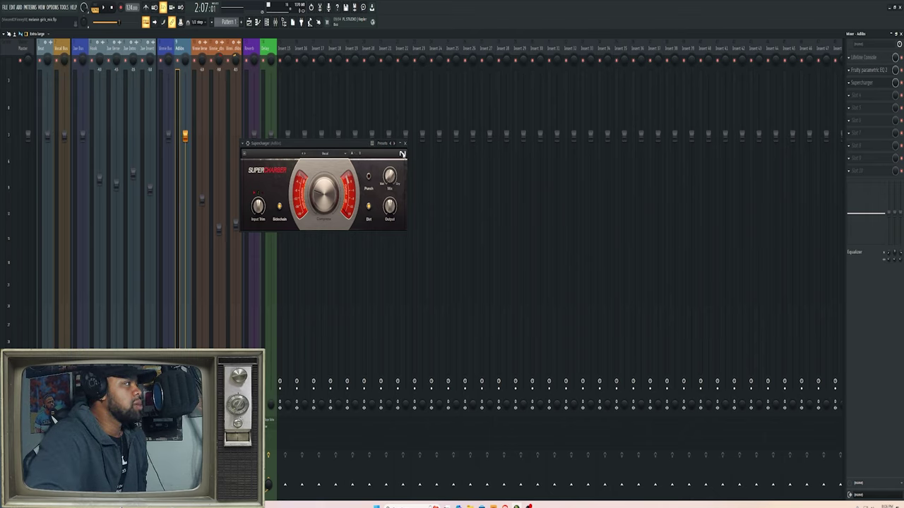
{"action": "left_click", "coordinate": [405, 144]}
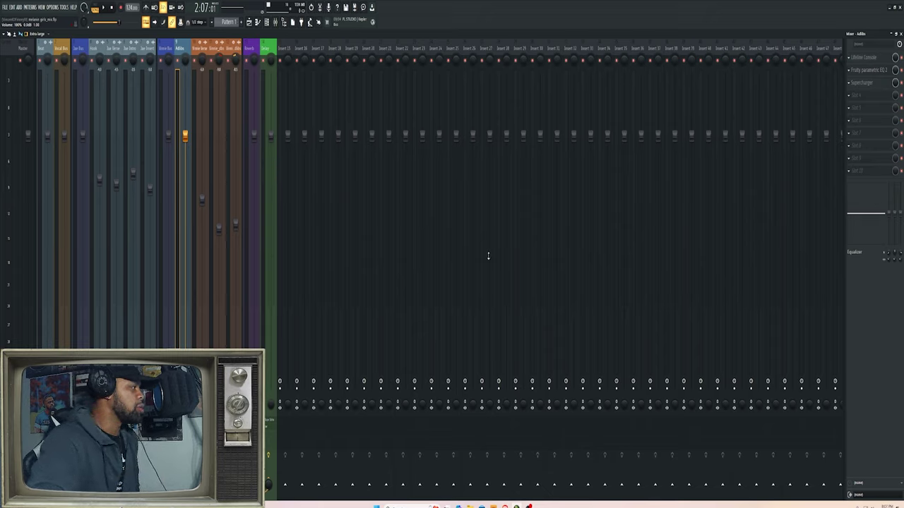